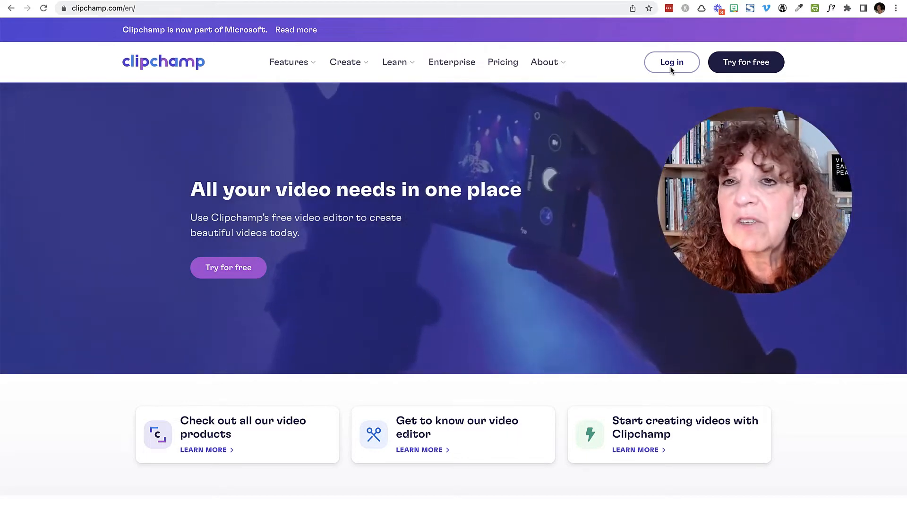
- Log in to the Clipchamp account and create a new video project
left_click(672, 68)
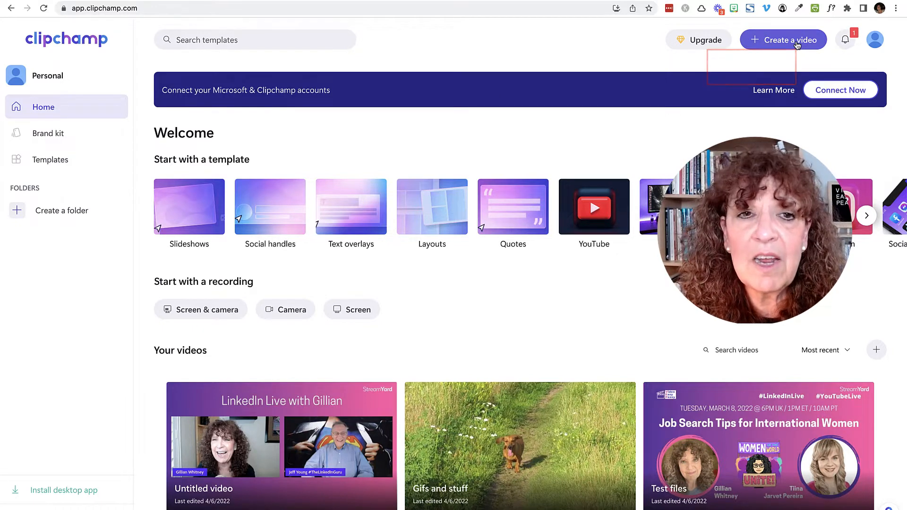
left_click(797, 45)
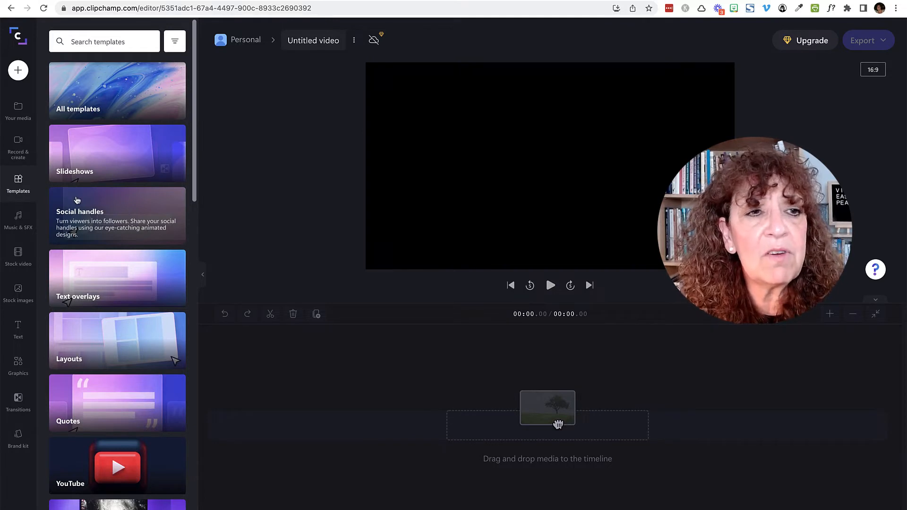
- View the option for importing media from a phone and display its QR code
left_click(18, 71)
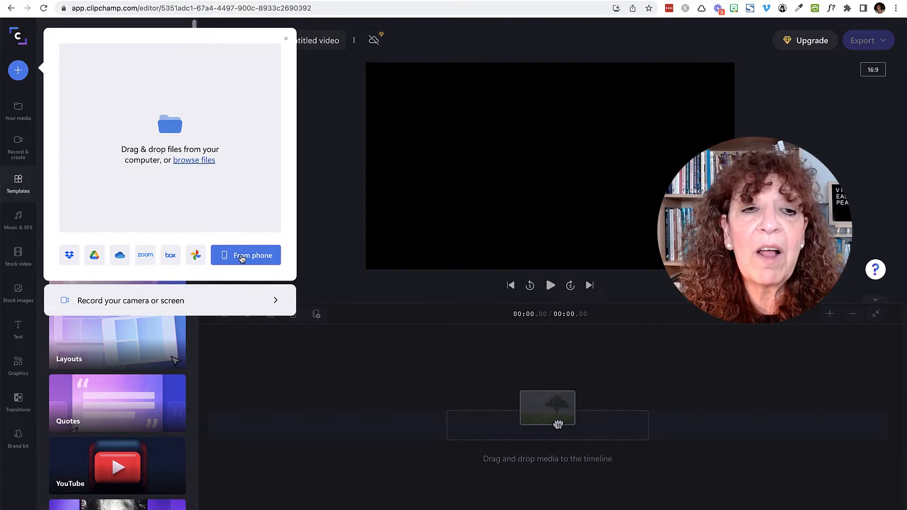
left_click(246, 256)
left_click(247, 257)
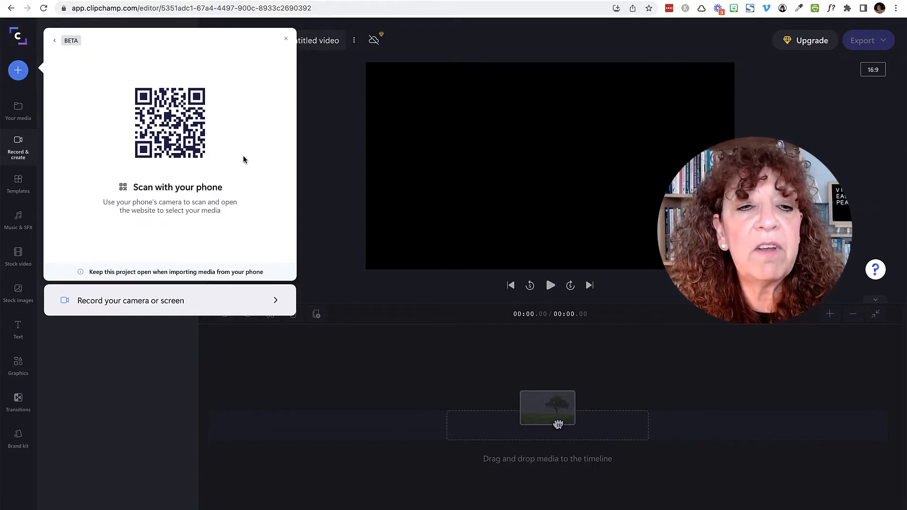
- Make a camera recording of about 5 seconds and save it for editing
left_click(207, 308)
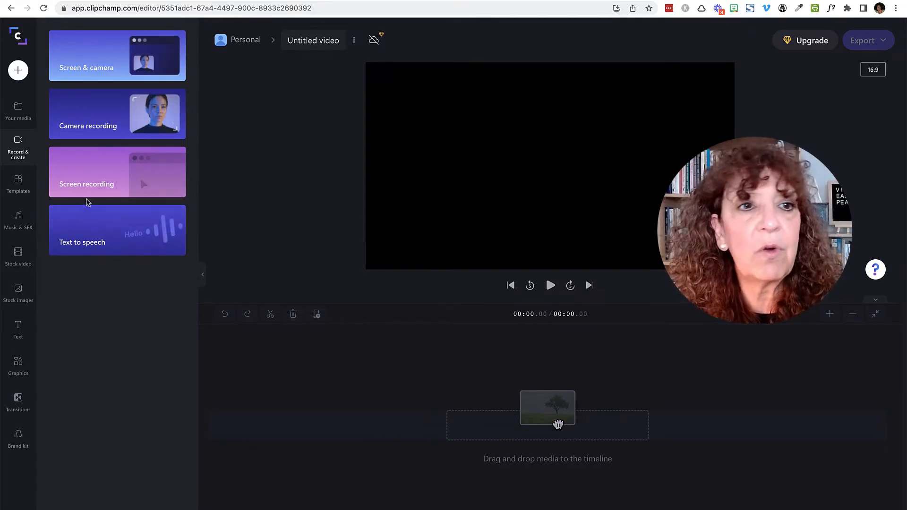
left_click(102, 125)
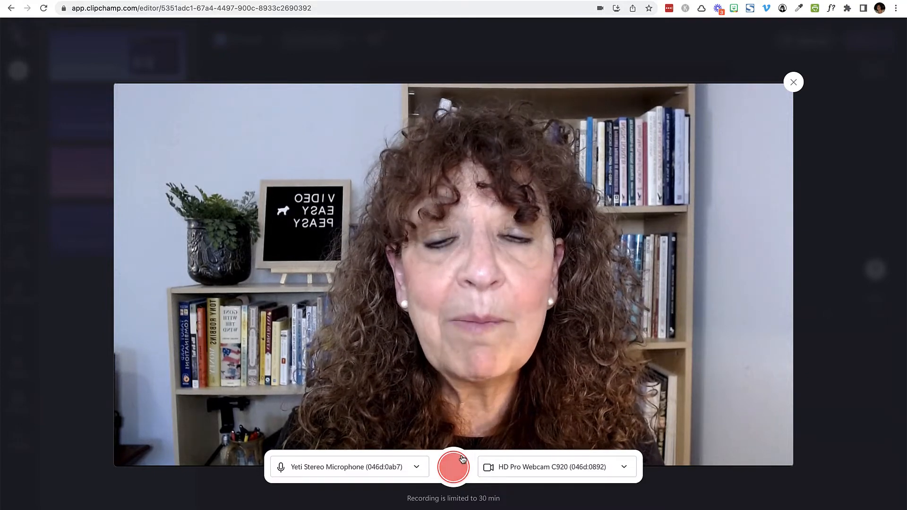
left_click(454, 468)
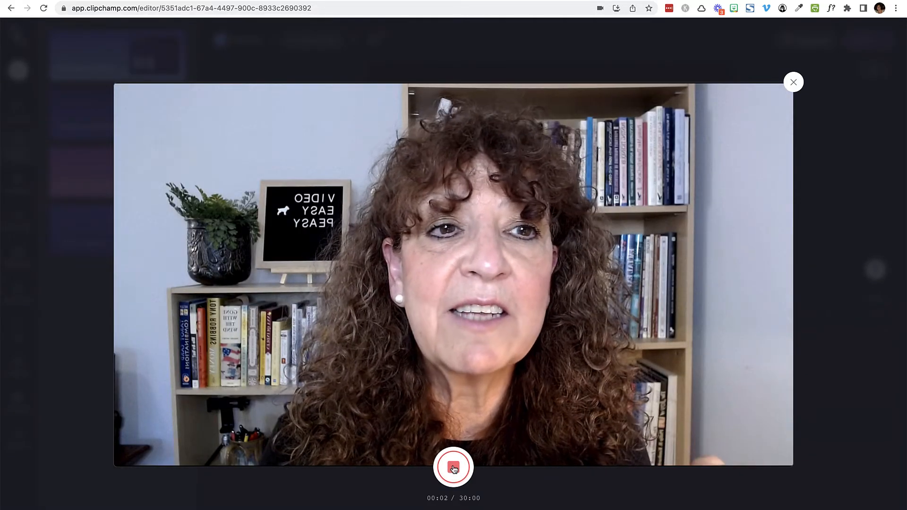
left_click(453, 469)
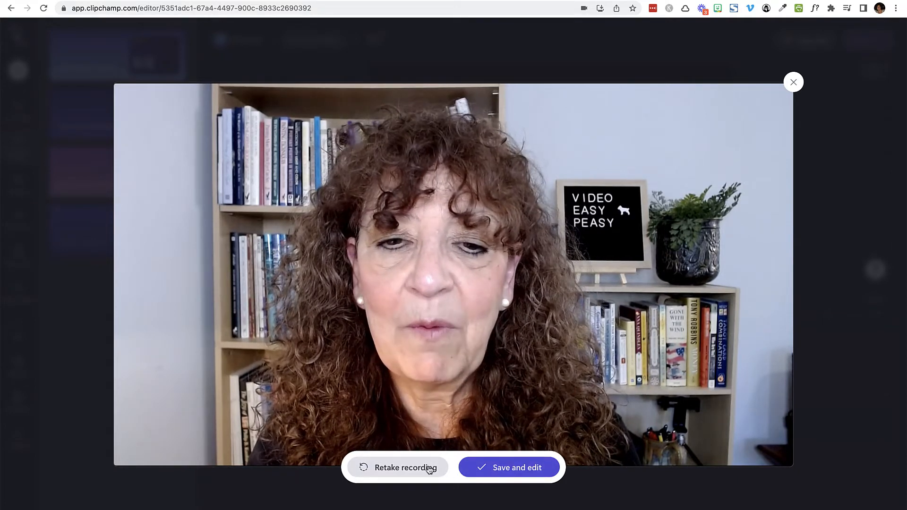
left_click(515, 468)
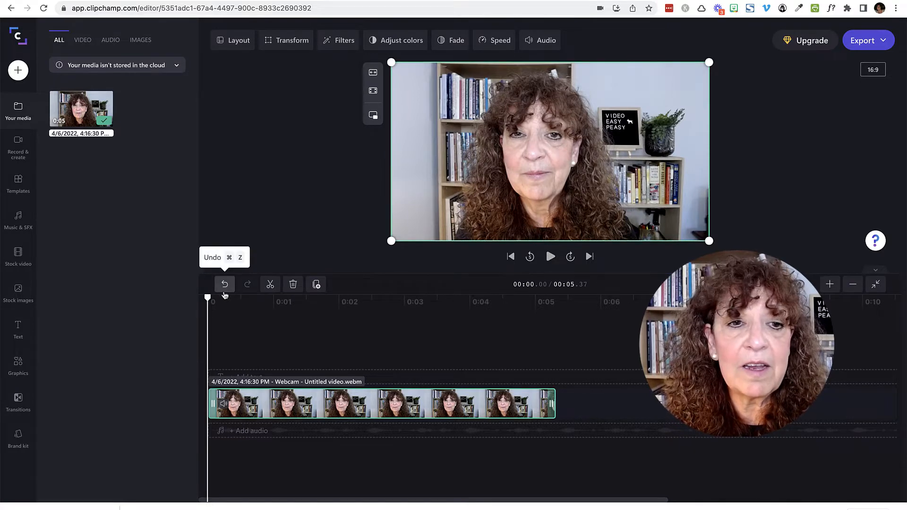
- Split the webcam clip on the timeline at about 0.99 seconds and again at about 1.95 seconds
left_click_drag(207, 298, 272, 298)
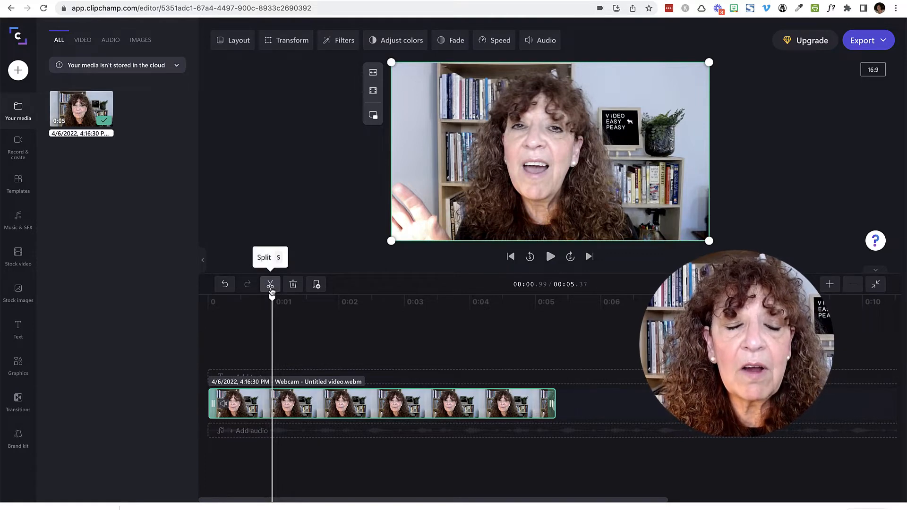
left_click(271, 329)
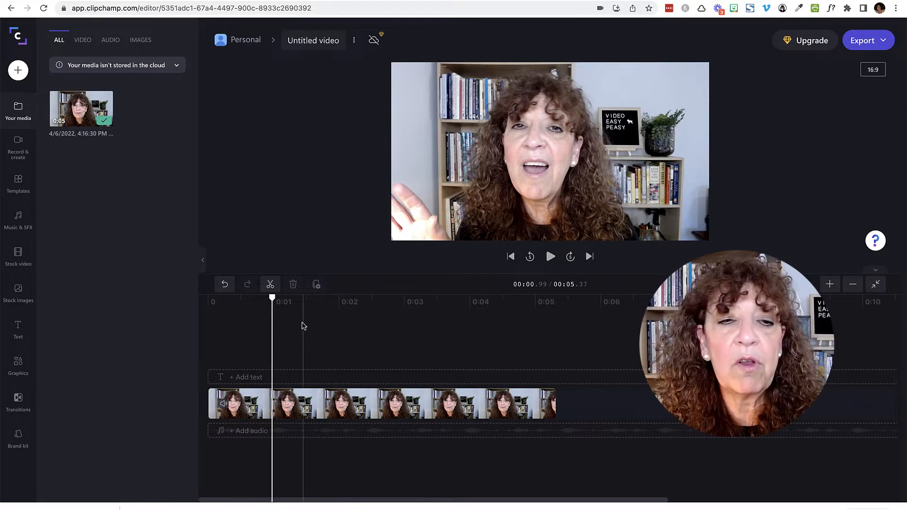
left_click(271, 284)
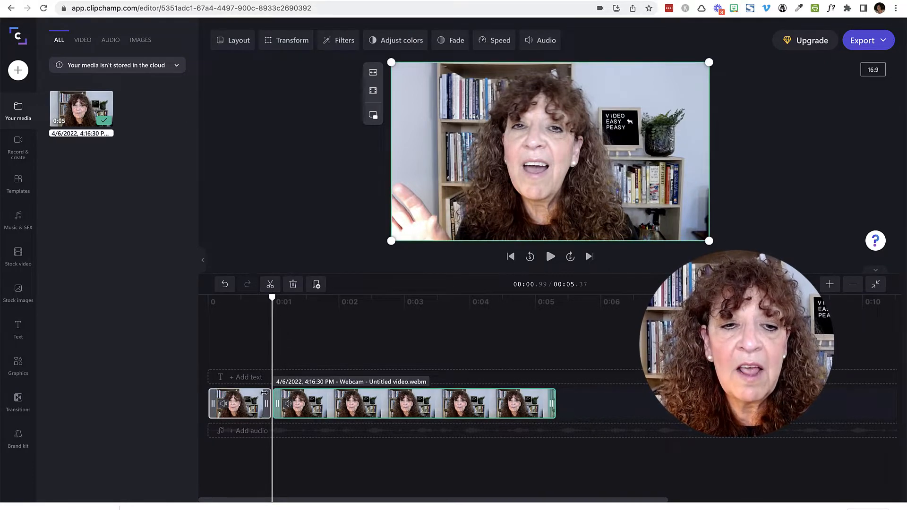
left_click_drag(273, 300, 334, 307)
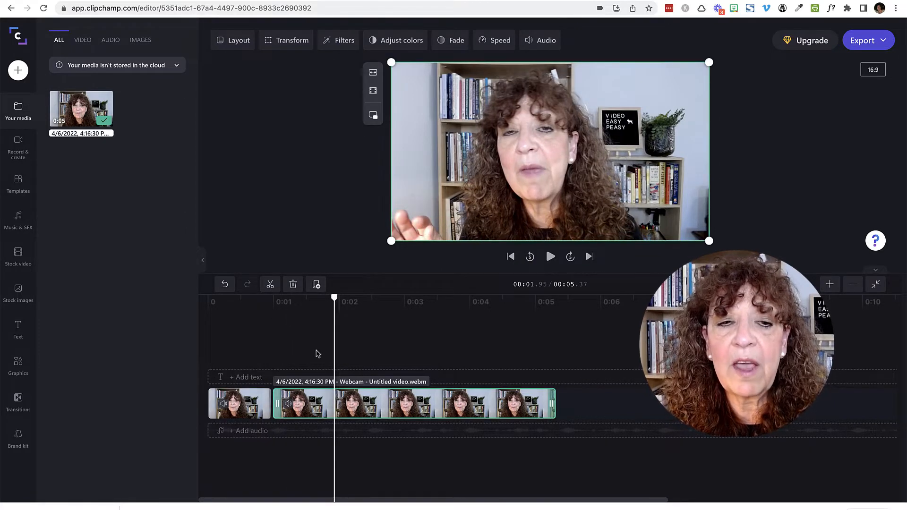
left_click(270, 285)
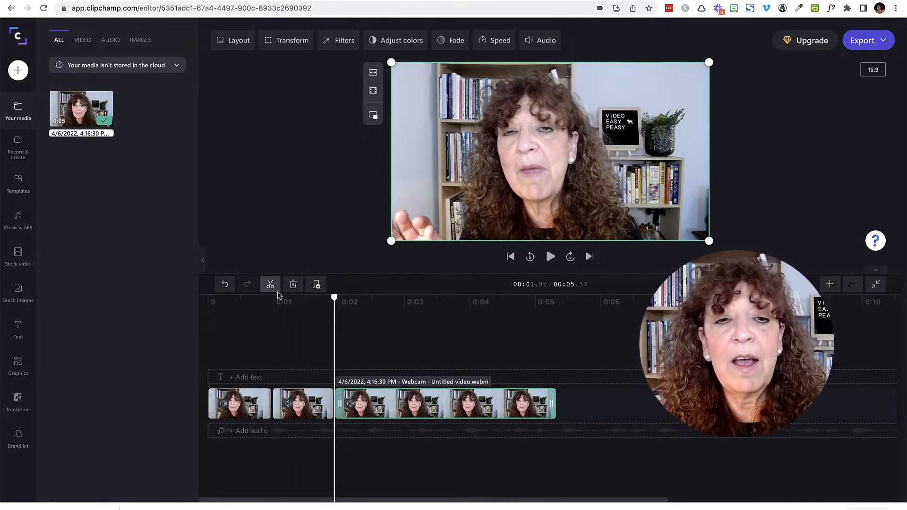
- Try removing the middle segment of the clip and closing its gap with the last segment, and undo these edits
mouse_move(306, 402)
left_mouse_down()
mouse_move(415, 367)
mouse_move(482, 366)
mouse_move(290, 372)
mouse_move(293, 402)
left_mouse_up()
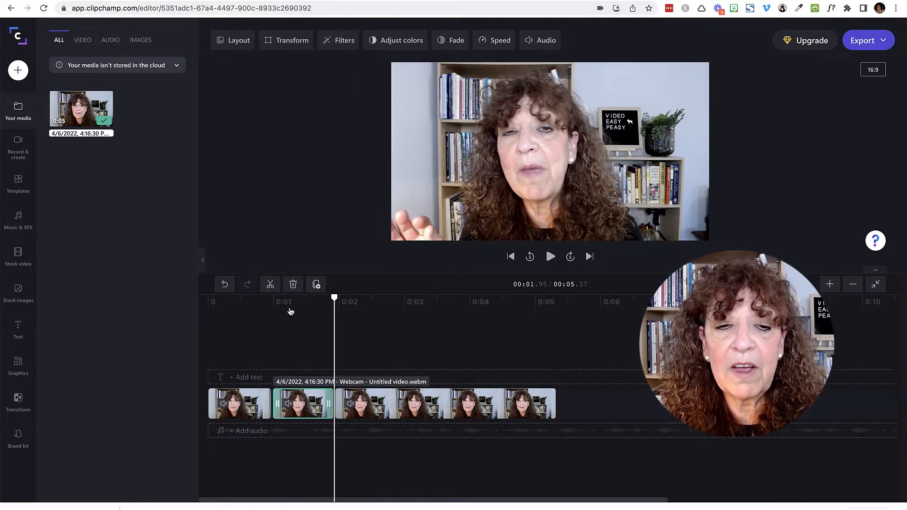
left_click(294, 286)
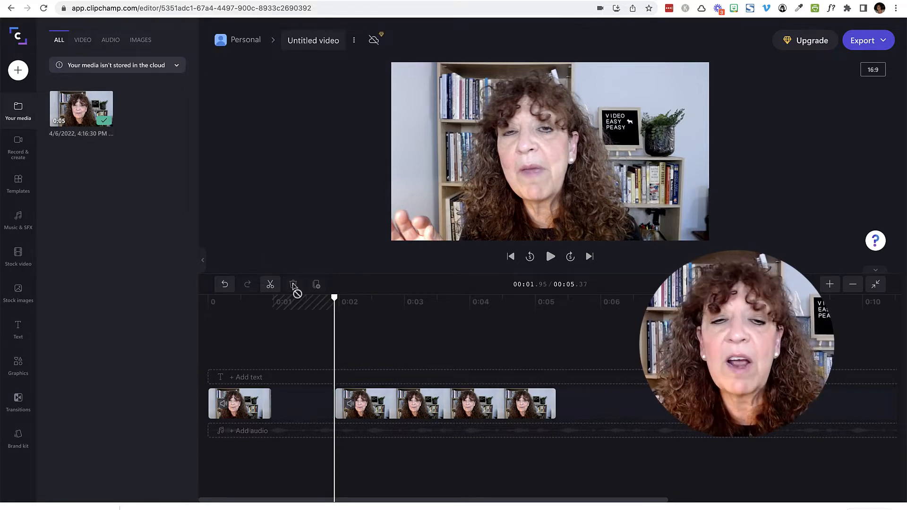
left_click_drag(407, 416, 342, 415)
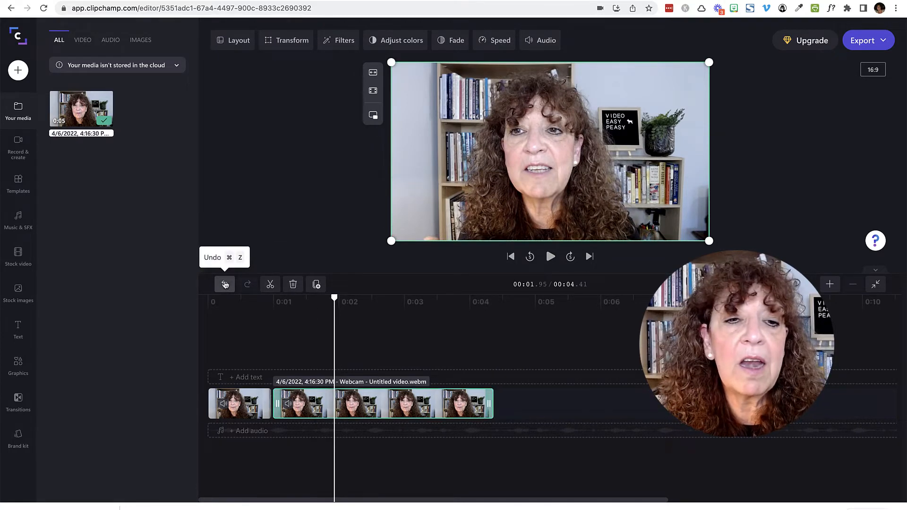
left_click(226, 288)
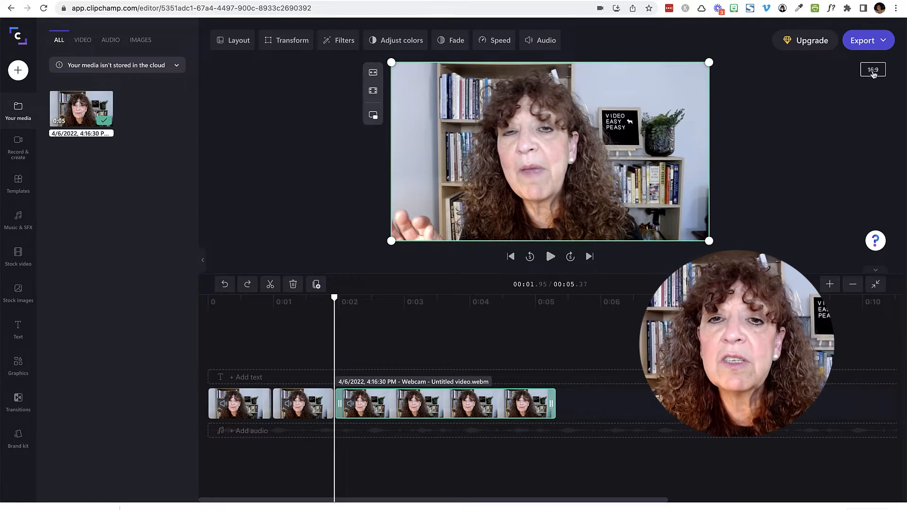
- Return the playhead to the start and set the video's aspect ratio to 1:1
left_click_drag(339, 300, 142, 284)
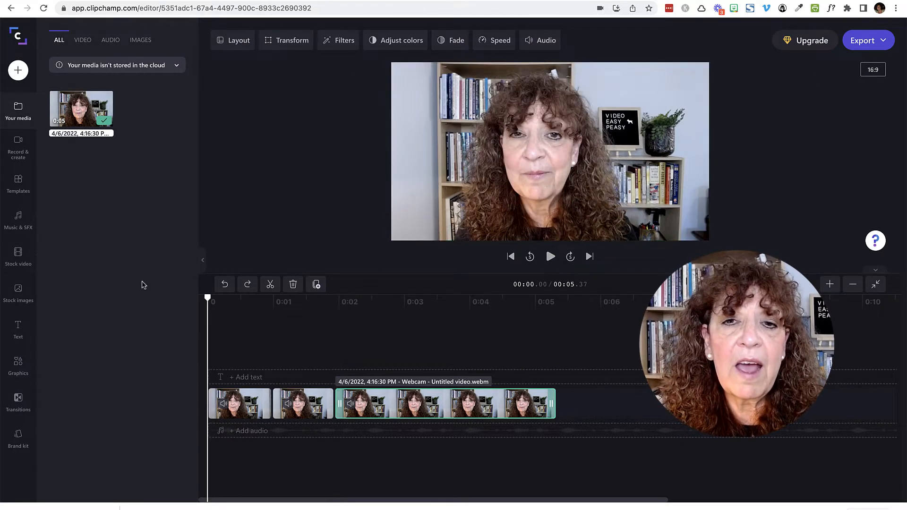
left_click(873, 72)
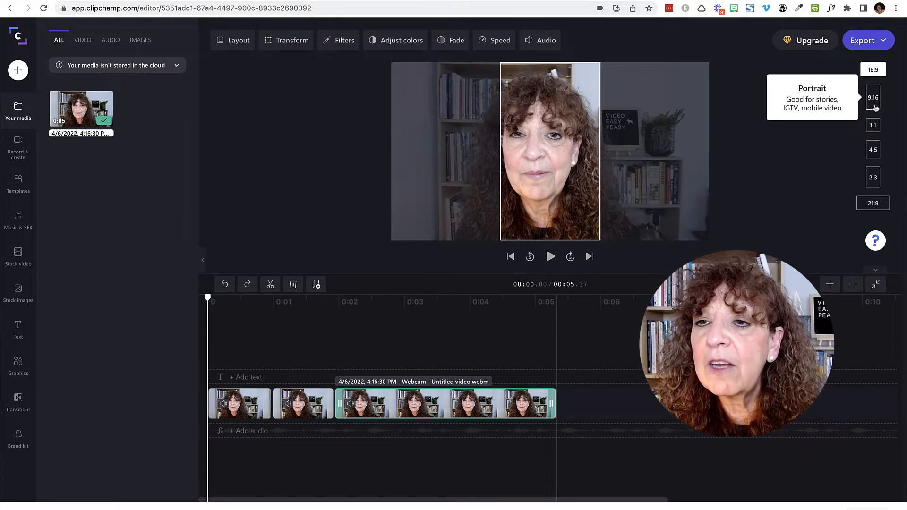
left_click(873, 126)
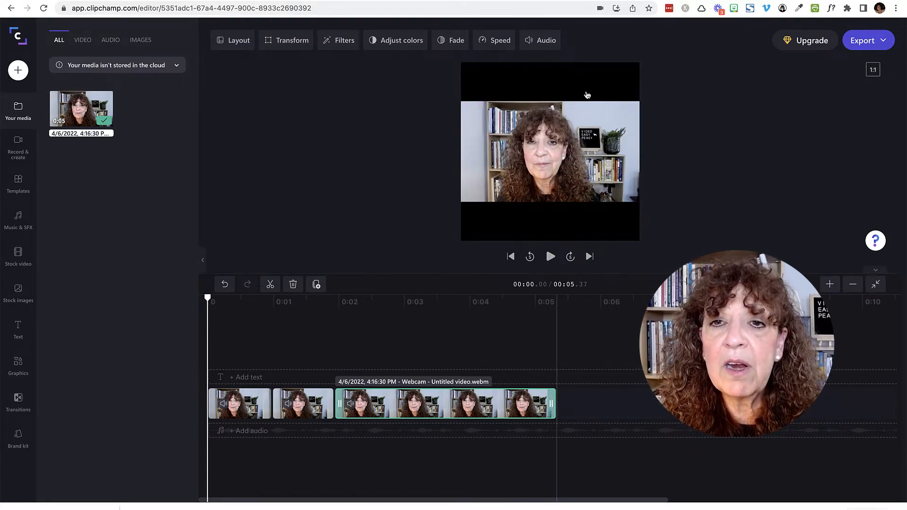
left_click(575, 124)
left_click(575, 124)
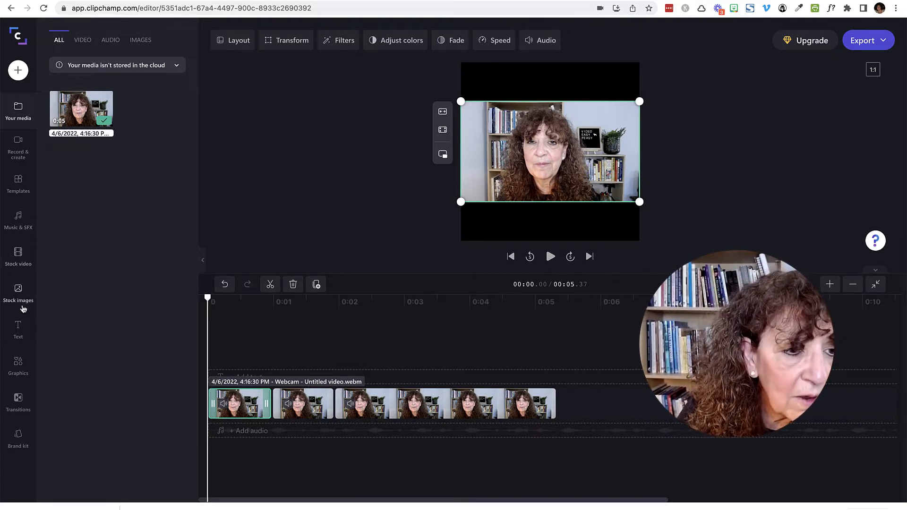
- Add a Solid Color background to the timeline and move it to the track beneath the webcam clips
left_click(28, 373)
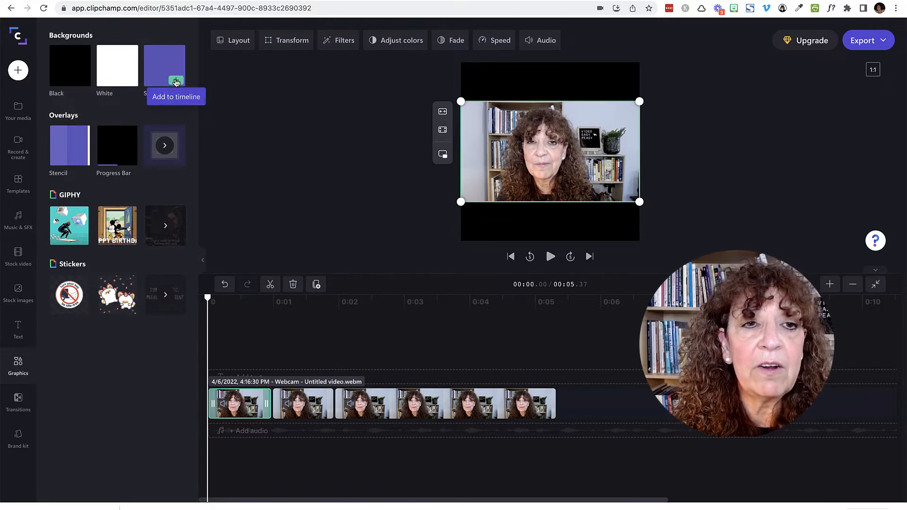
left_click(175, 81)
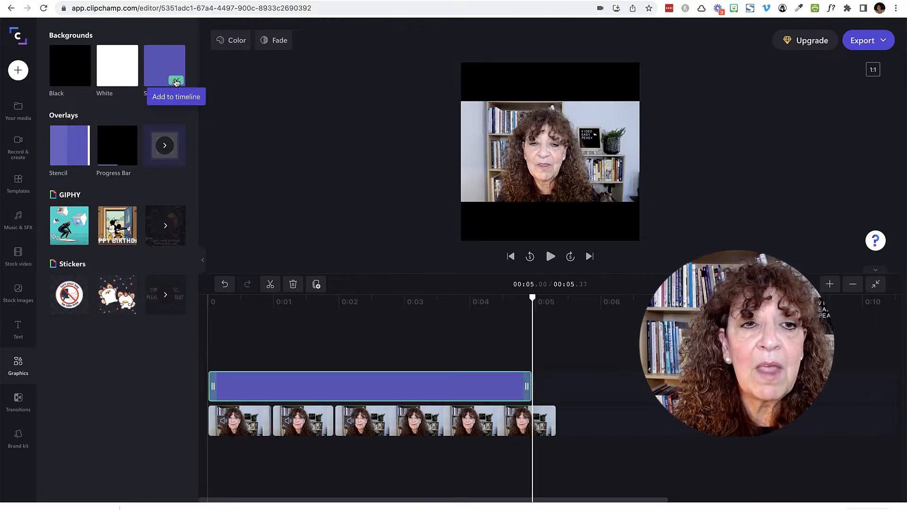
left_click(350, 380)
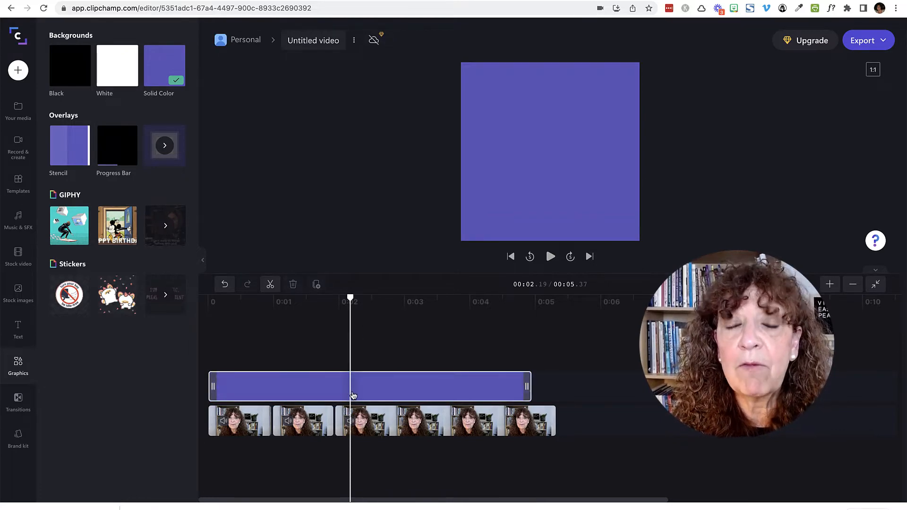
left_click_drag(357, 397, 350, 463)
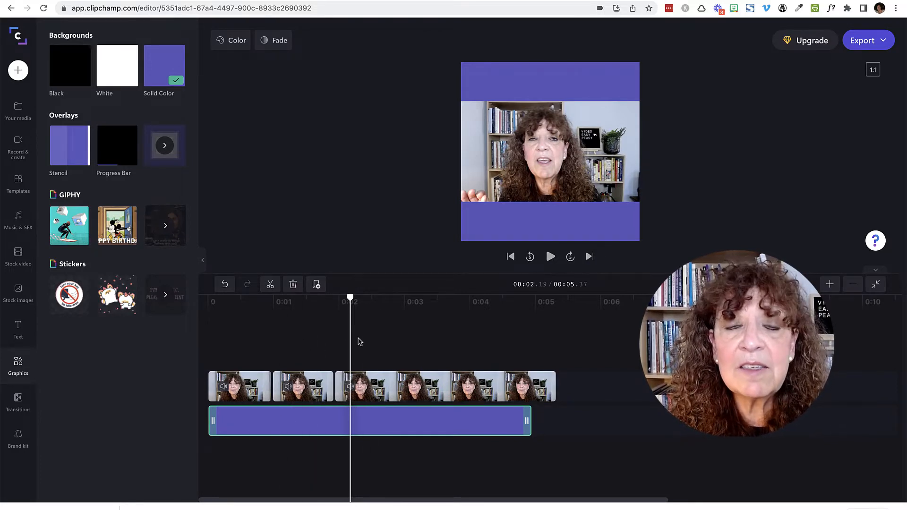
- Try several default colors on the solid background and set it to the red #F34573
left_click(233, 41)
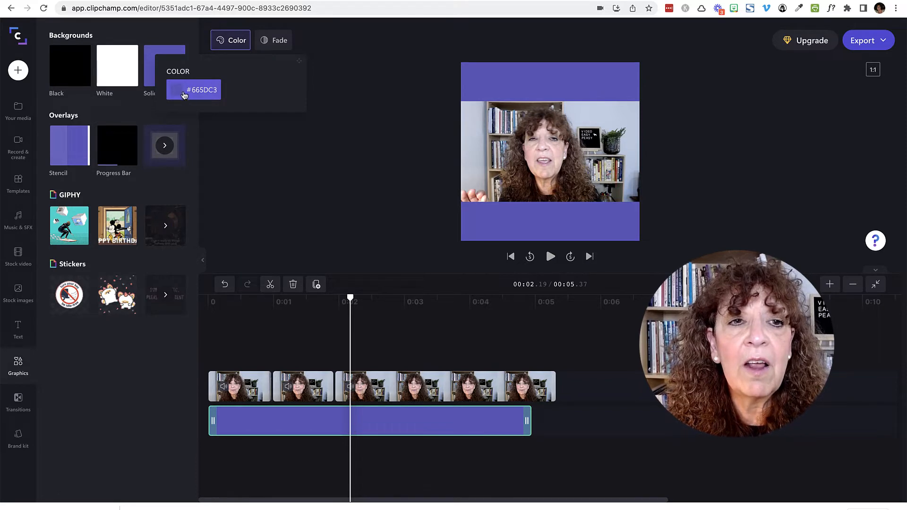
left_click(184, 94)
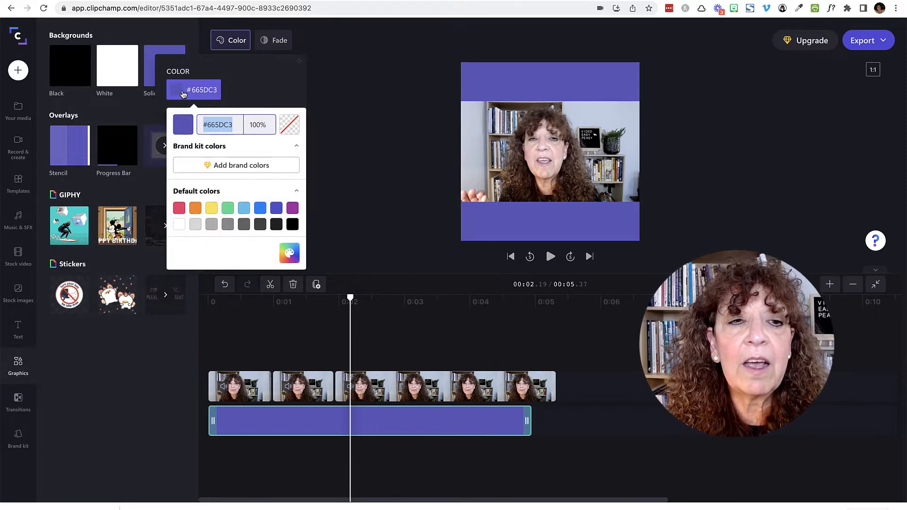
left_click(212, 208)
left_click(229, 209)
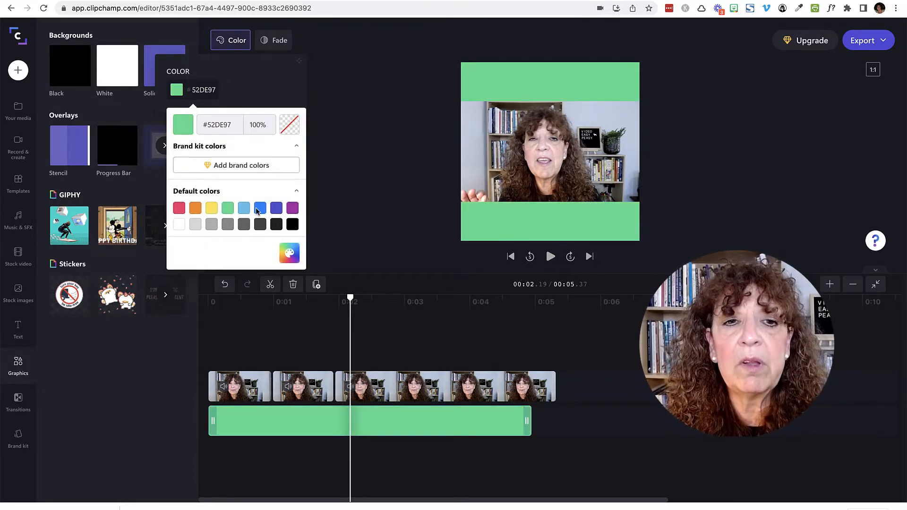
left_click(275, 209)
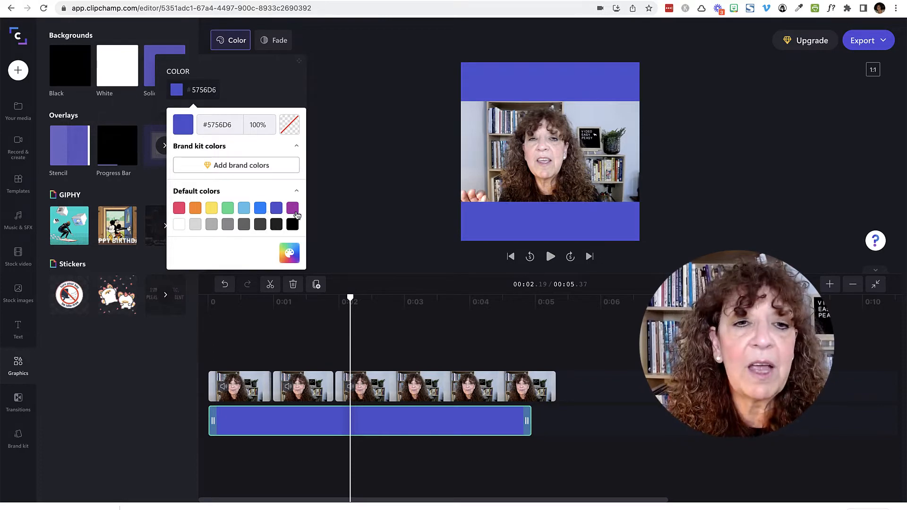
left_click(261, 211)
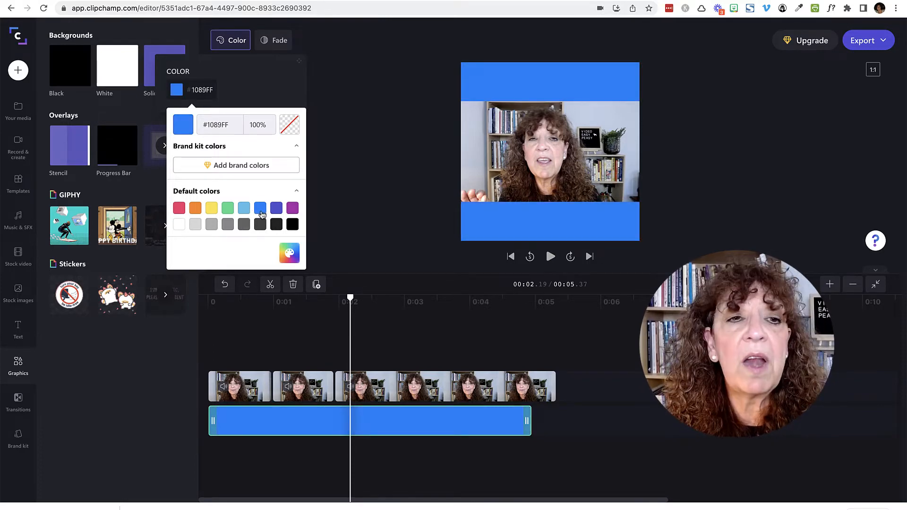
left_click(182, 211)
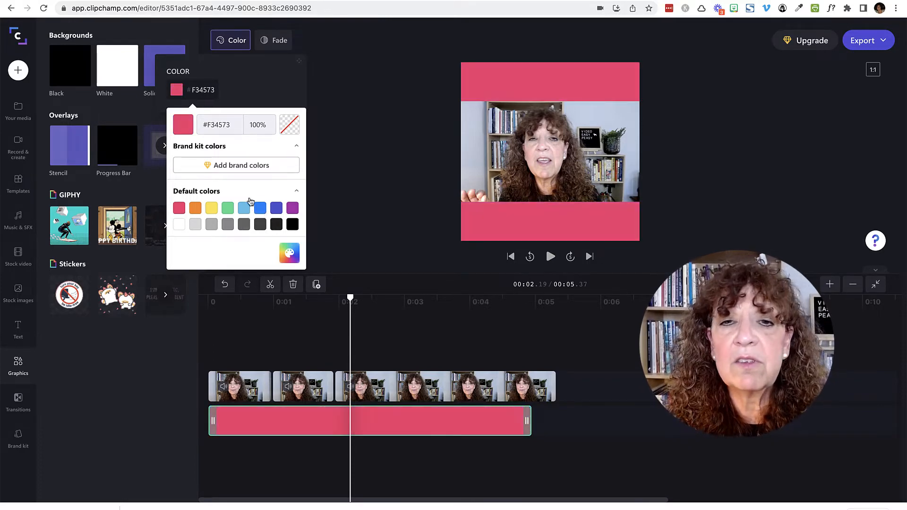
left_click(335, 194)
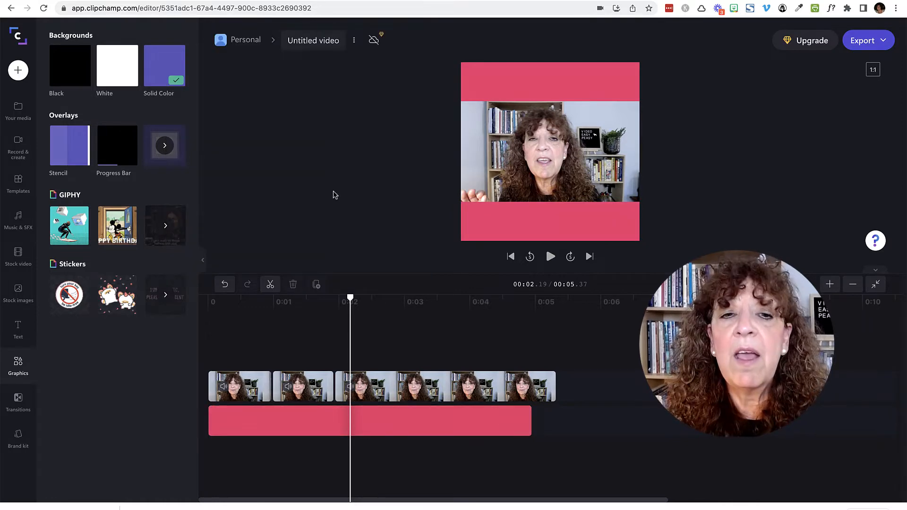
- Extend the end of the red background so it matches the end of the webcam clips
left_click(530, 424)
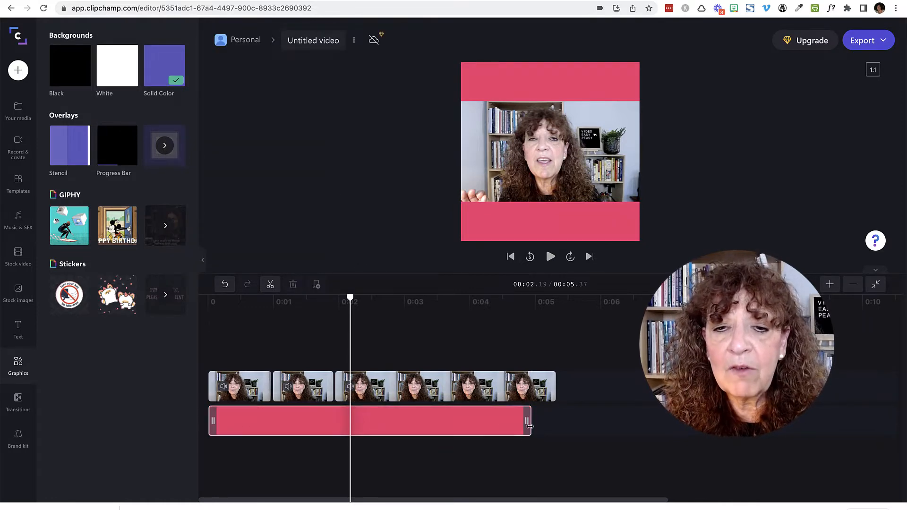
left_click_drag(530, 426, 552, 427)
mouse_move(552, 427)
left_mouse_down()
mouse_move(573, 428)
mouse_move(554, 427)
left_mouse_up()
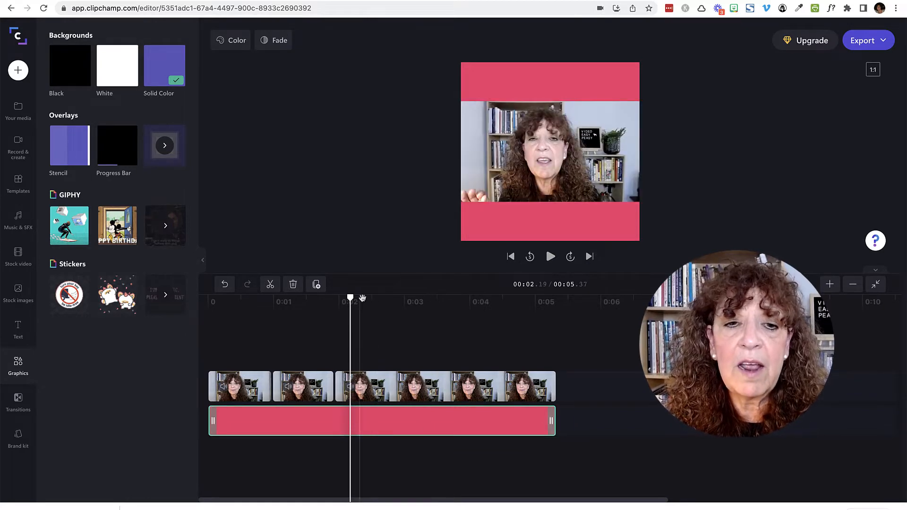
- Move the playhead onto the second webcam clip and make that clip fill the square frame
left_click_drag(350, 298, 302, 298)
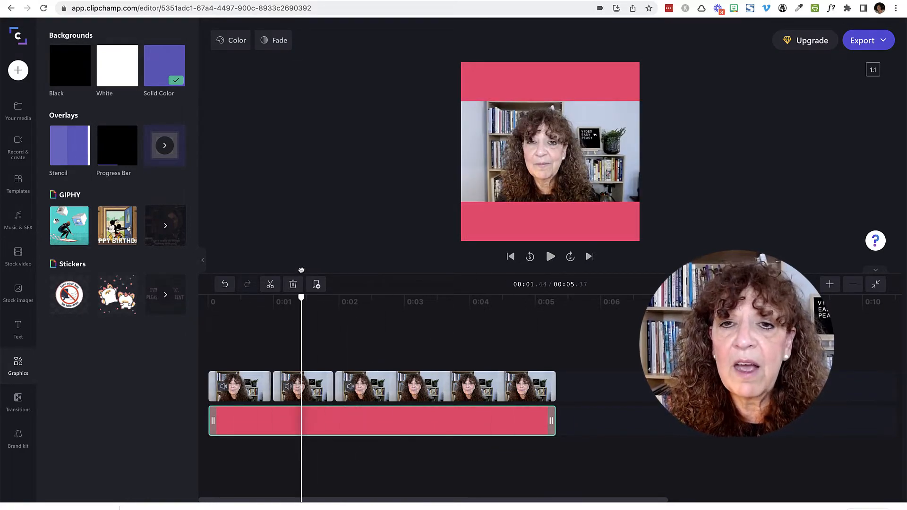
left_click(579, 155)
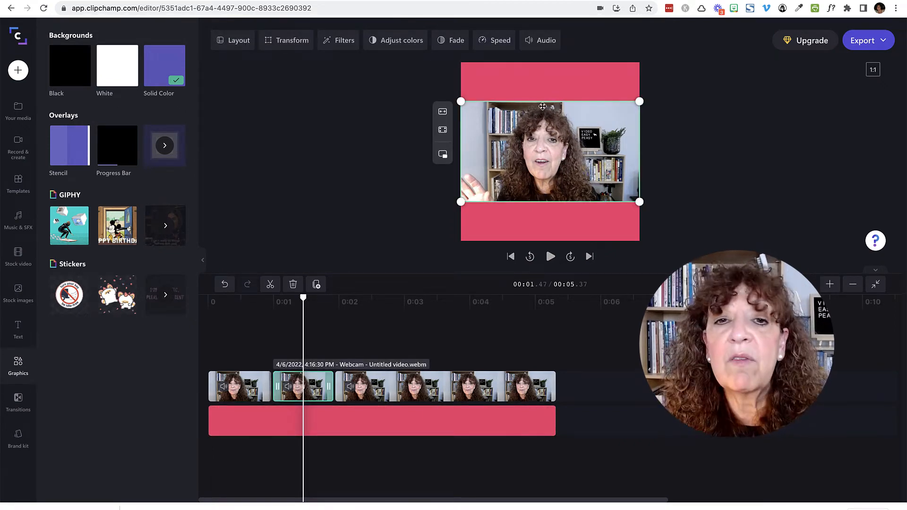
left_click(441, 132)
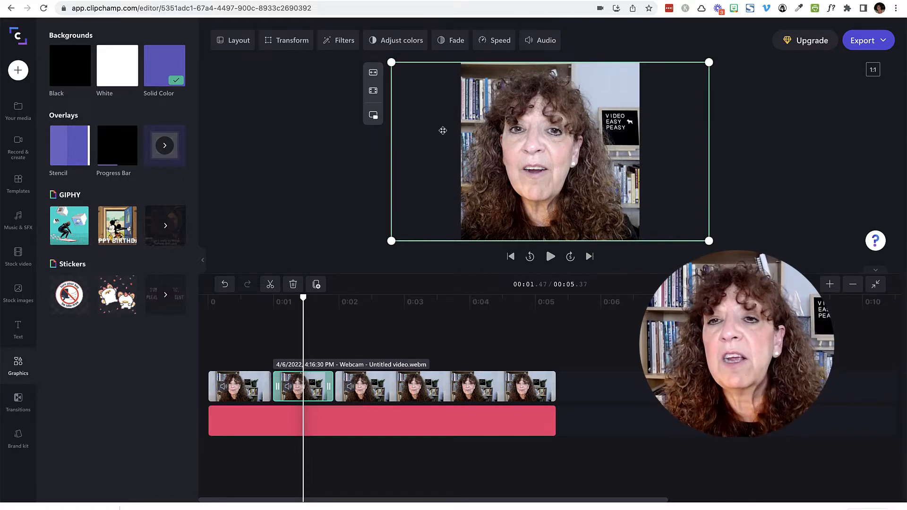
- Try the 9:16 portrait ratio, filling the frame with the second webcam clip, recentering the face and fitting the clip to center
left_click(872, 71)
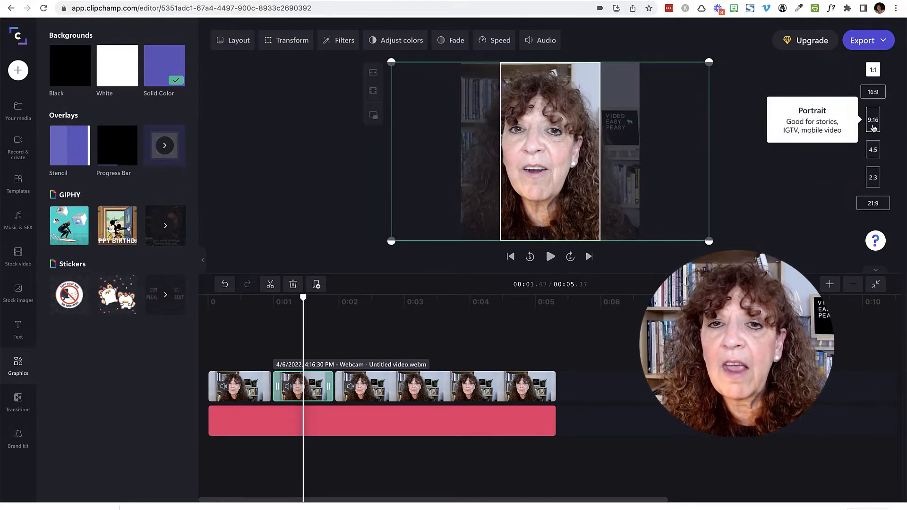
left_click(873, 124)
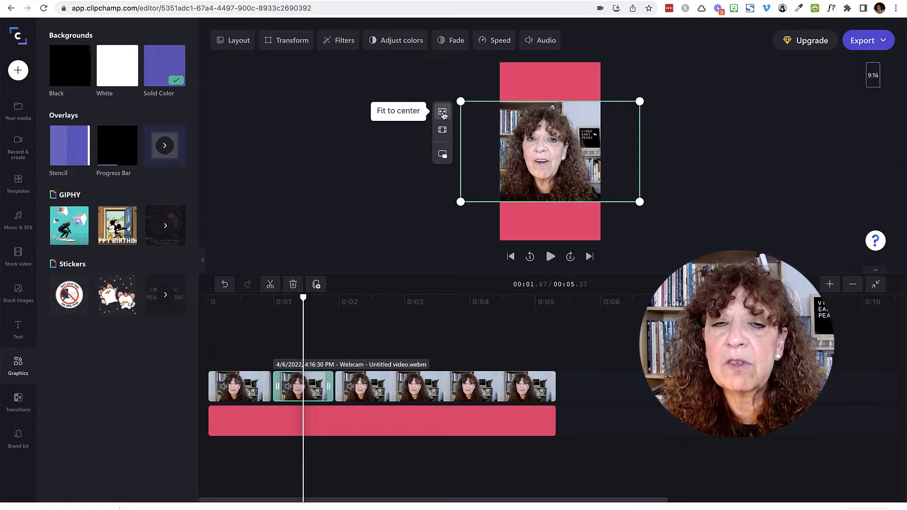
left_click(442, 130)
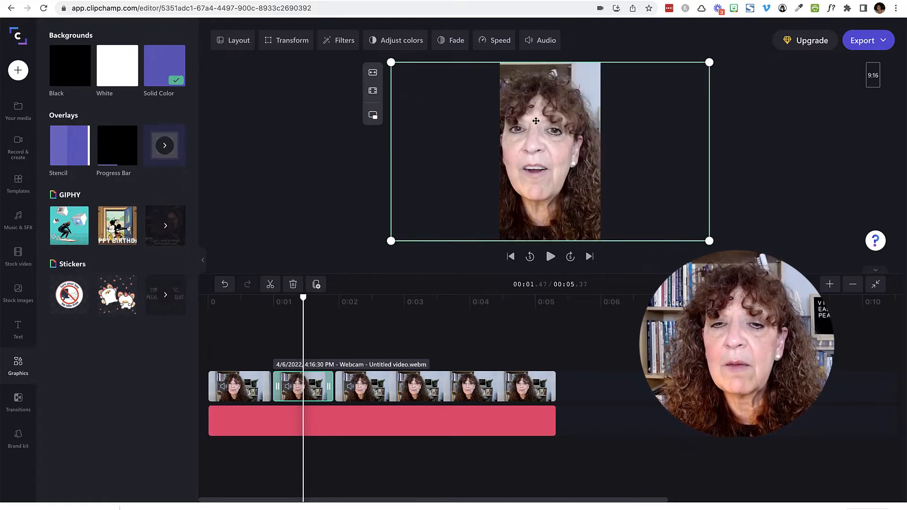
left_click_drag(535, 121, 551, 122)
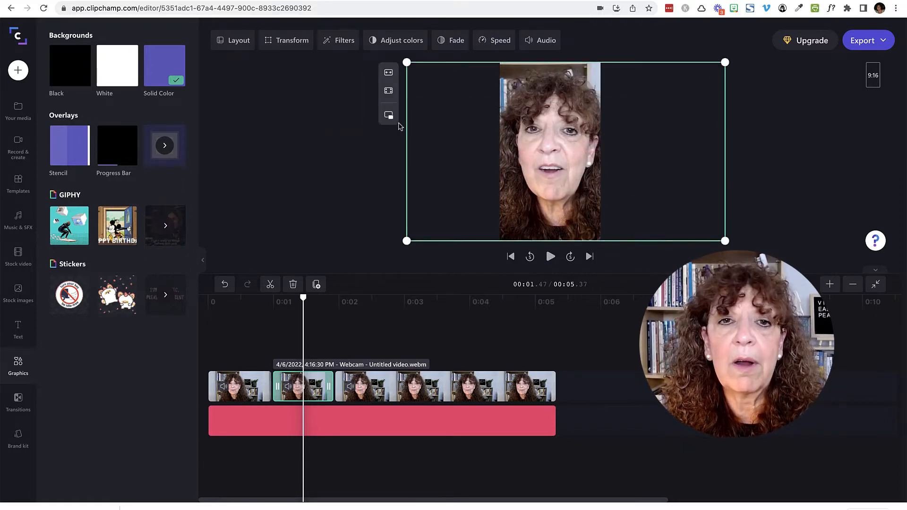
left_click(387, 74)
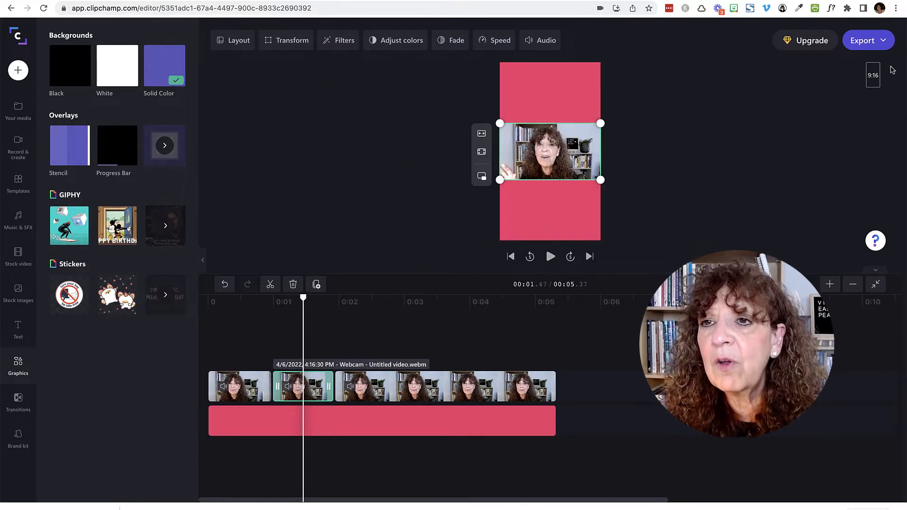
- Set the video's aspect ratio to 16:9 and make the second webcam clip fill the frame
left_click(876, 78)
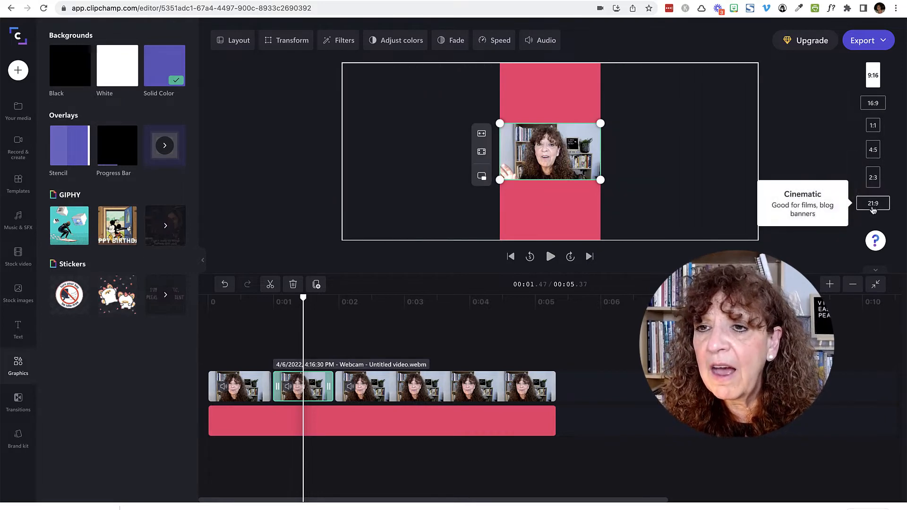
left_click(873, 103)
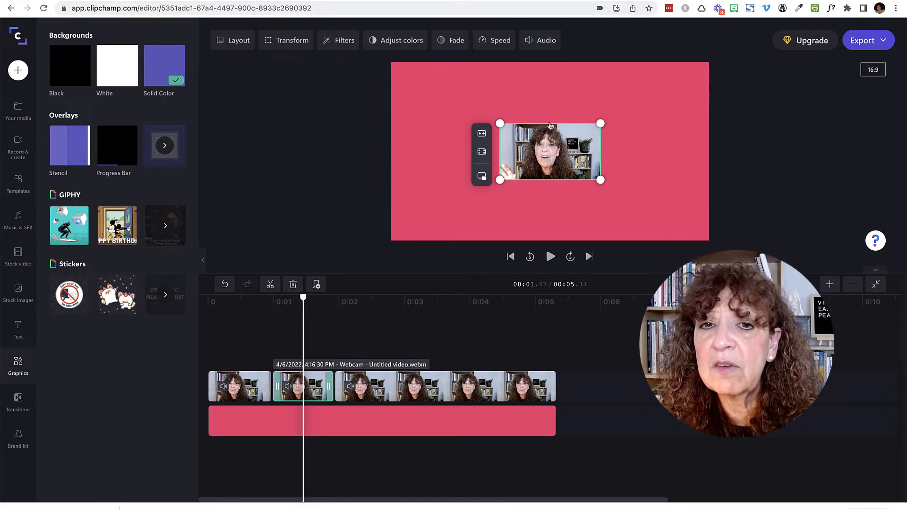
left_click(484, 152)
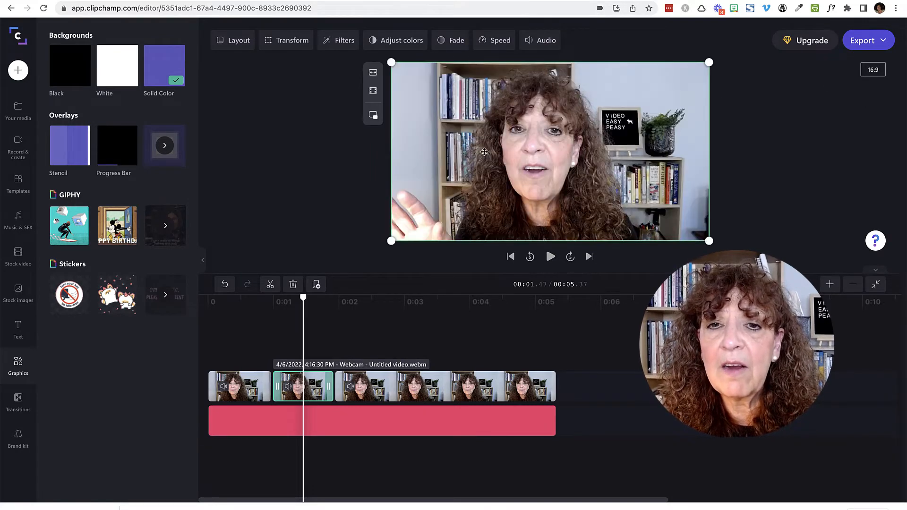
- Delete the red background from the timeline and return the playhead to the start
left_click(402, 431)
key("Delete")
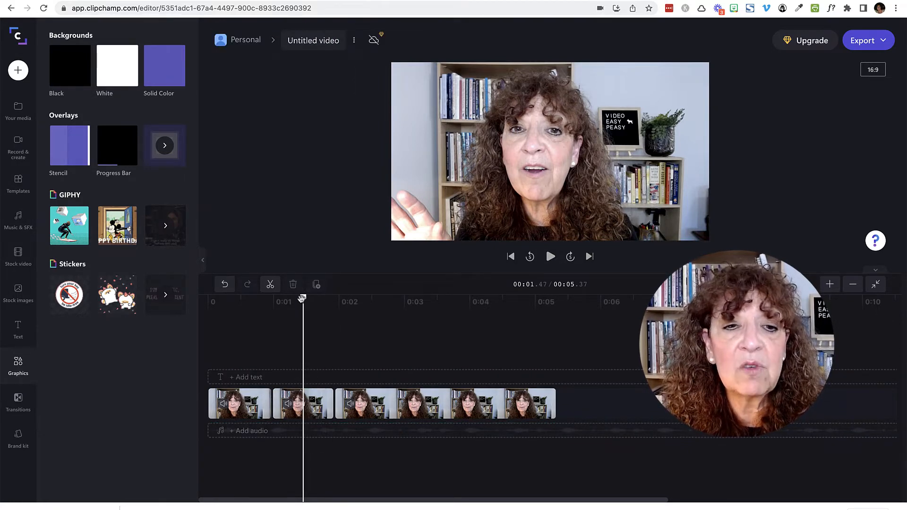
left_click_drag(304, 298, 201, 306)
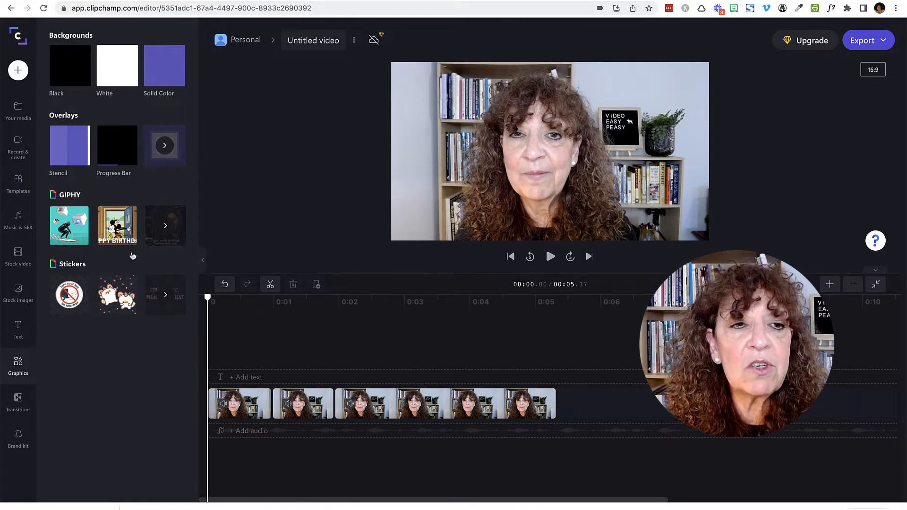
mouse_move(128, 281)
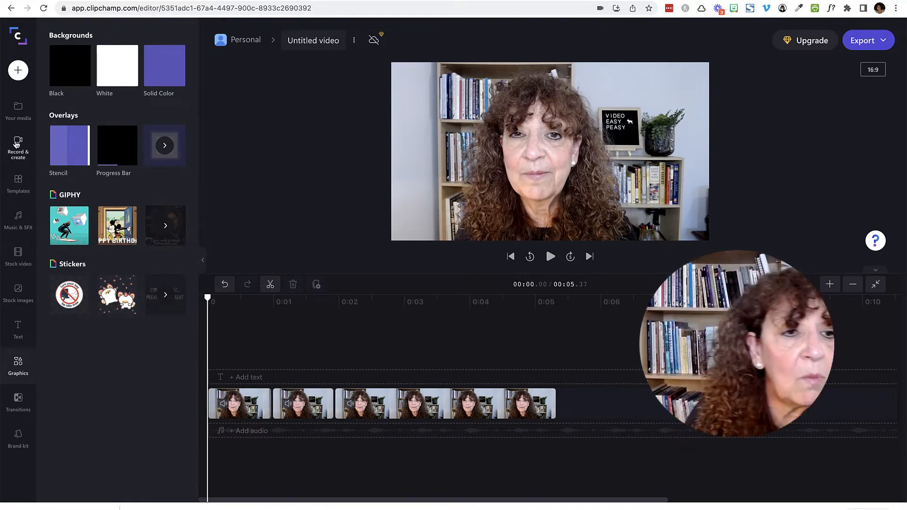
- Import the first Bitmoji PNG, whose name starts with 0ac70c8d, from the computer's BITMOJIS folder into the project media
left_click(19, 112)
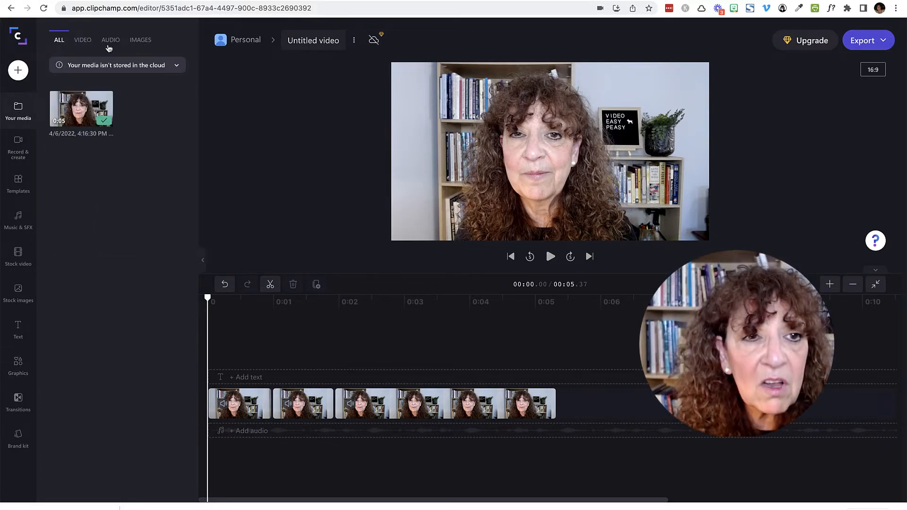
left_click(138, 41)
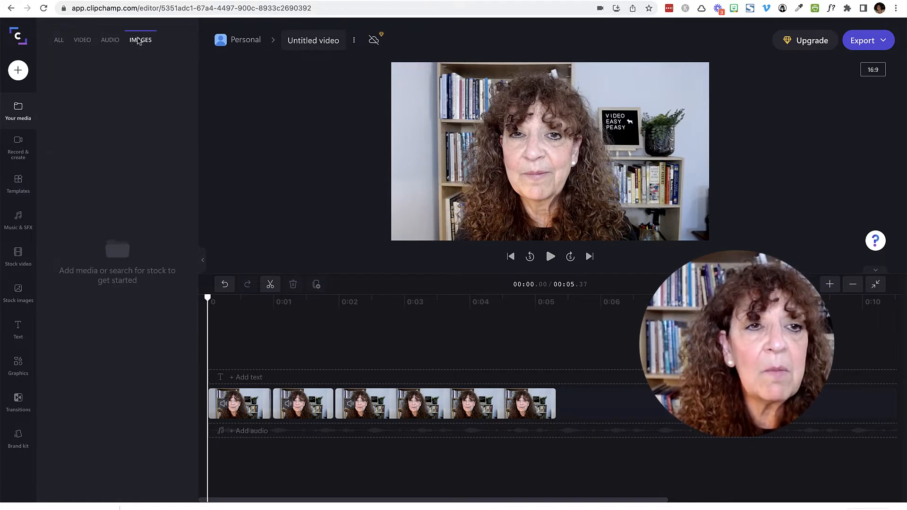
left_click(19, 72)
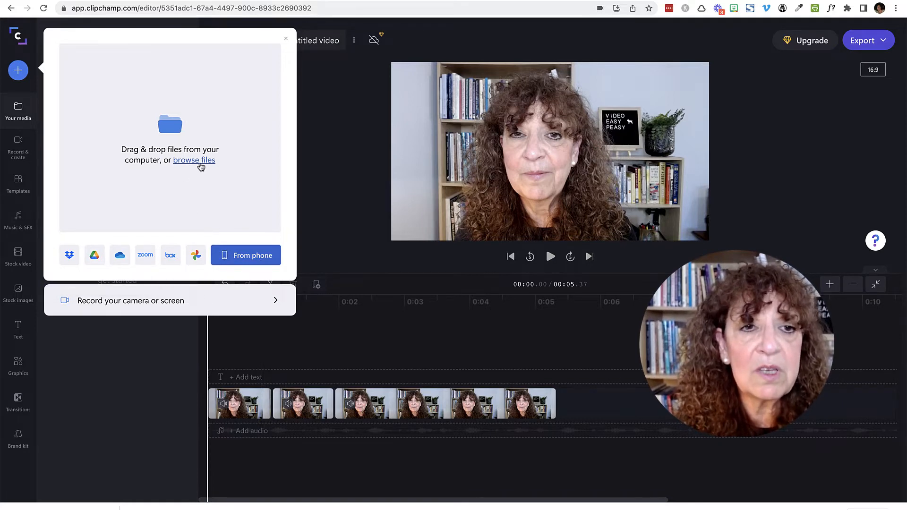
left_click(203, 162)
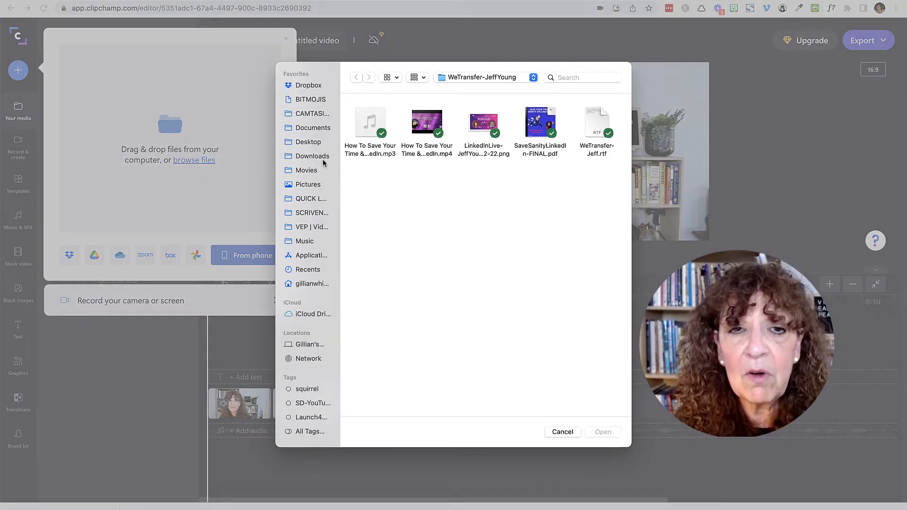
left_click(309, 101)
left_click(380, 234)
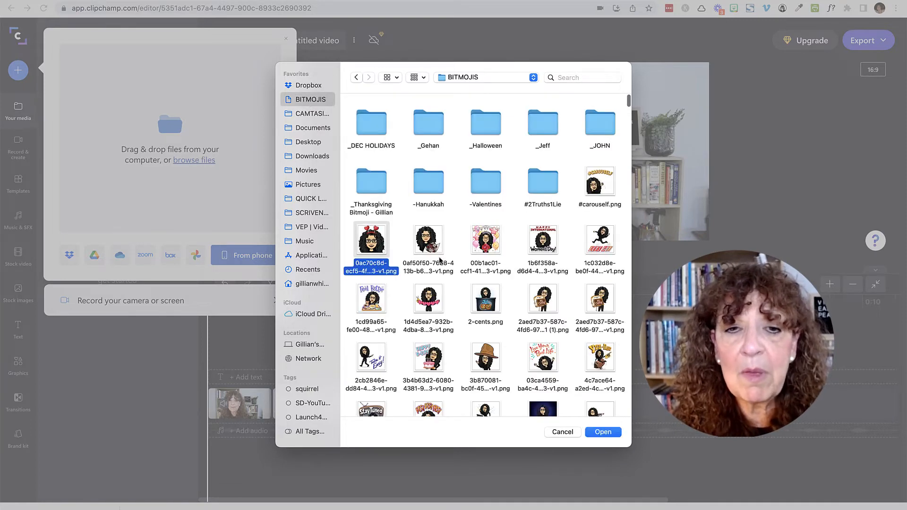
left_click(609, 432)
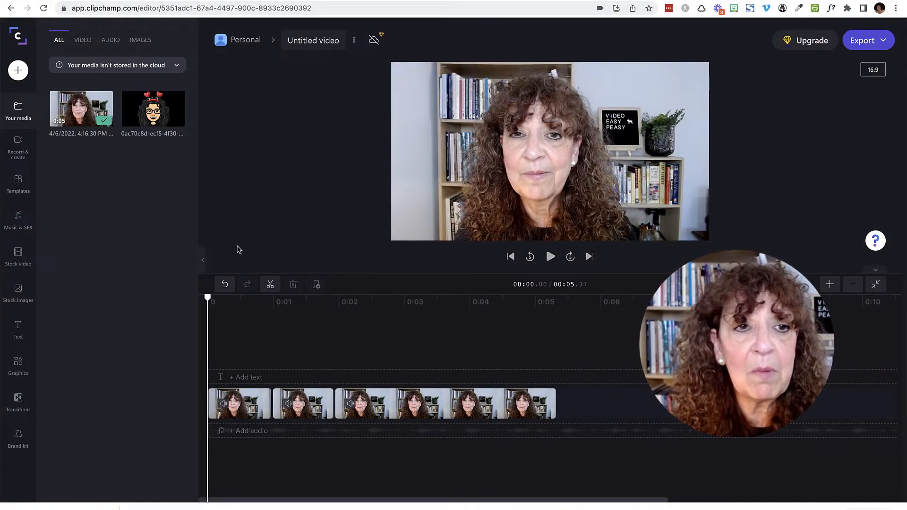
- Add the imported Bitmoji to the timeline above the webcam clips and shrink it to less than half the frame height
mouse_move(147, 105)
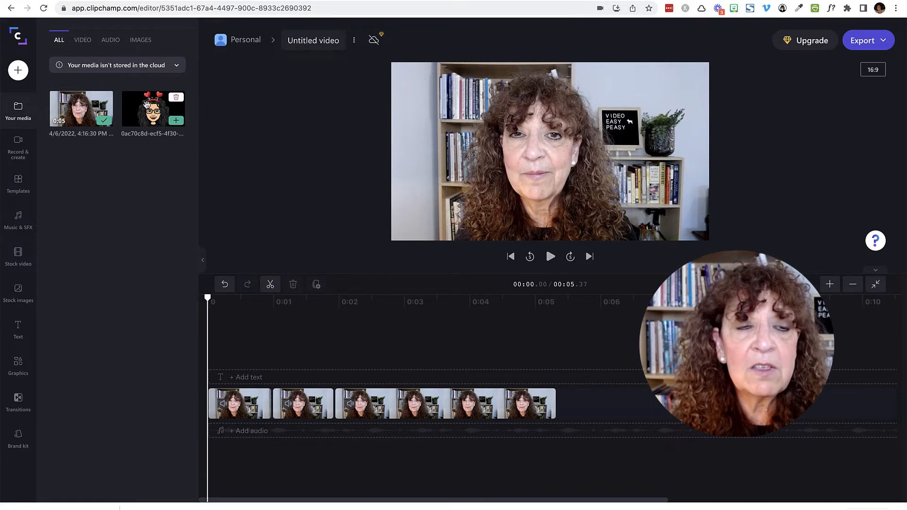
left_click(176, 122)
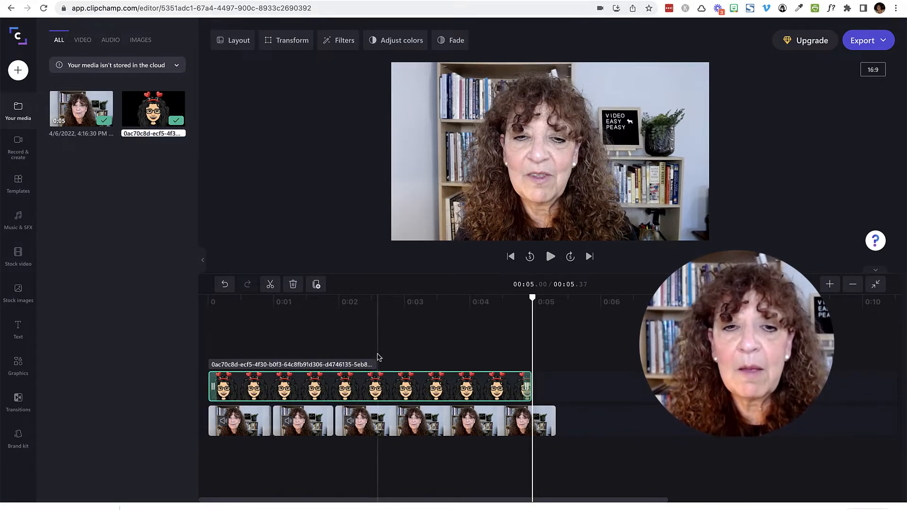
left_click(359, 358)
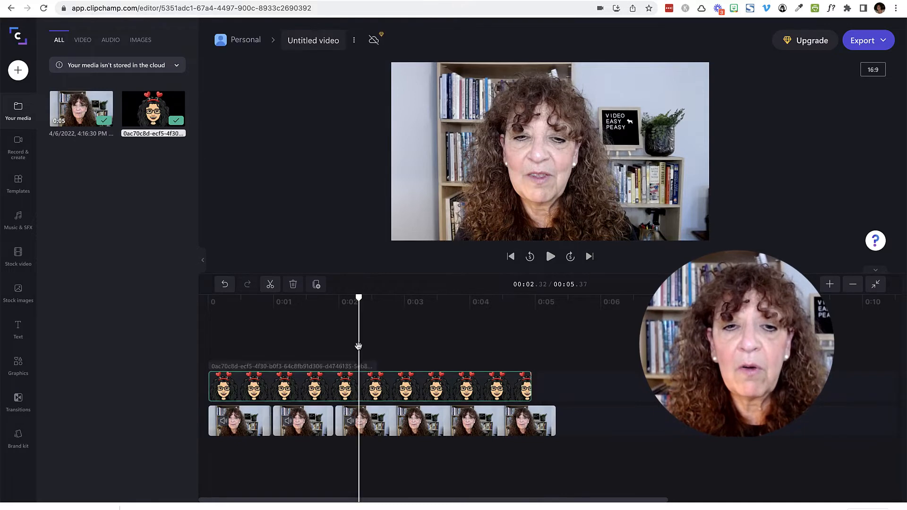
left_click(532, 151)
left_click_drag(639, 62, 536, 166)
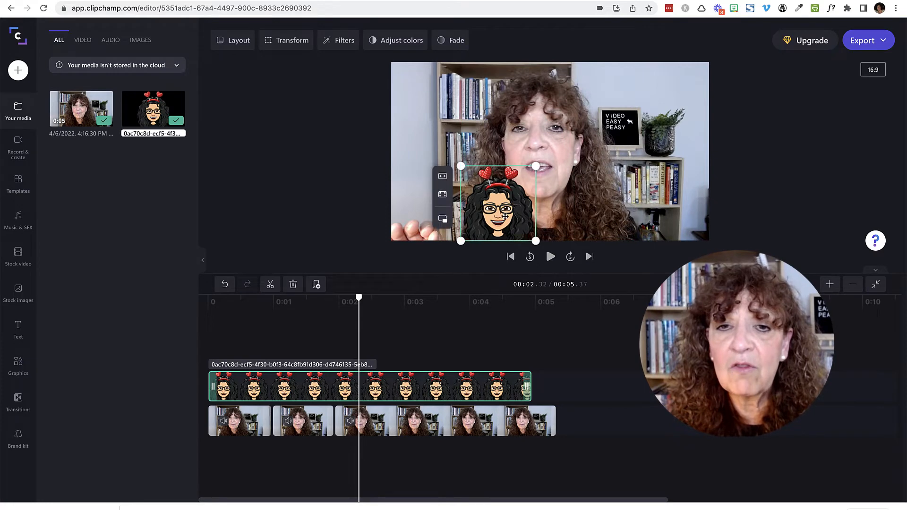
- Reposition the Bitmoji beside the letter board in the upper right of the video frame and make it slightly smaller
left_click_drag(503, 219, 432, 218)
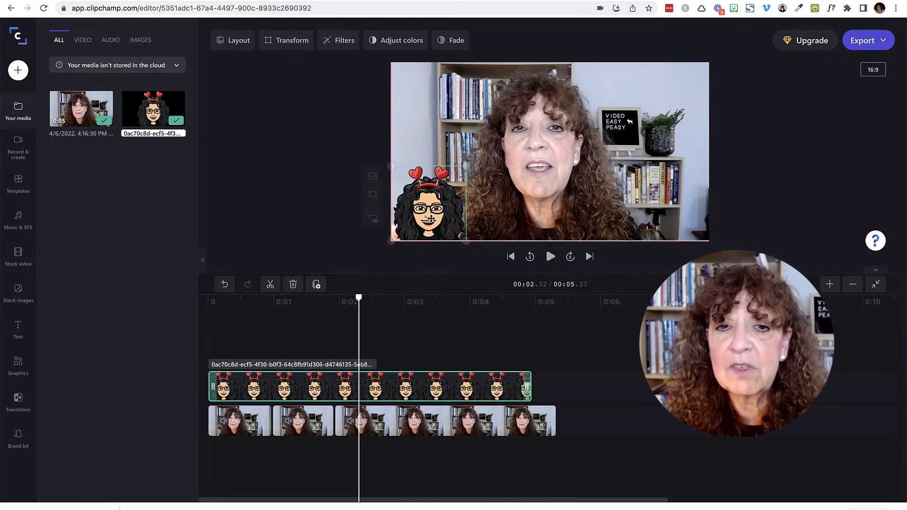
left_click_drag(430, 218, 679, 114)
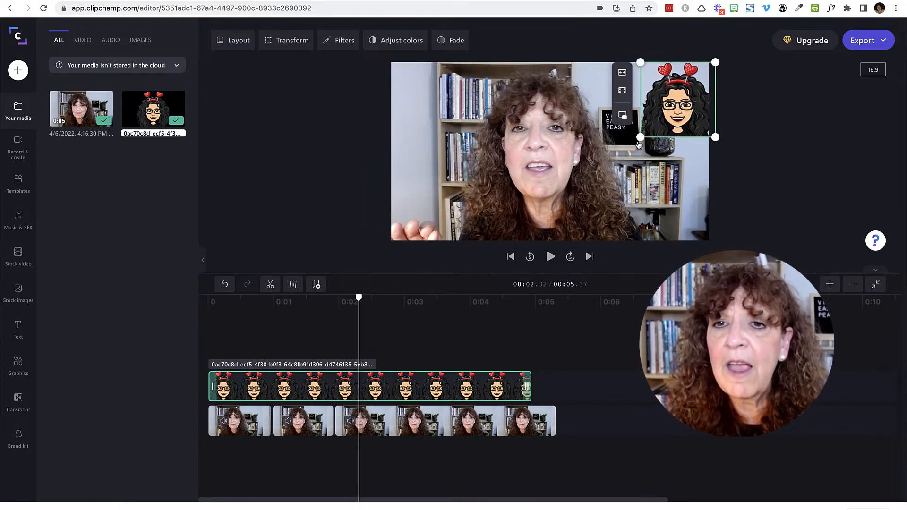
left_click(638, 135)
left_click(666, 123)
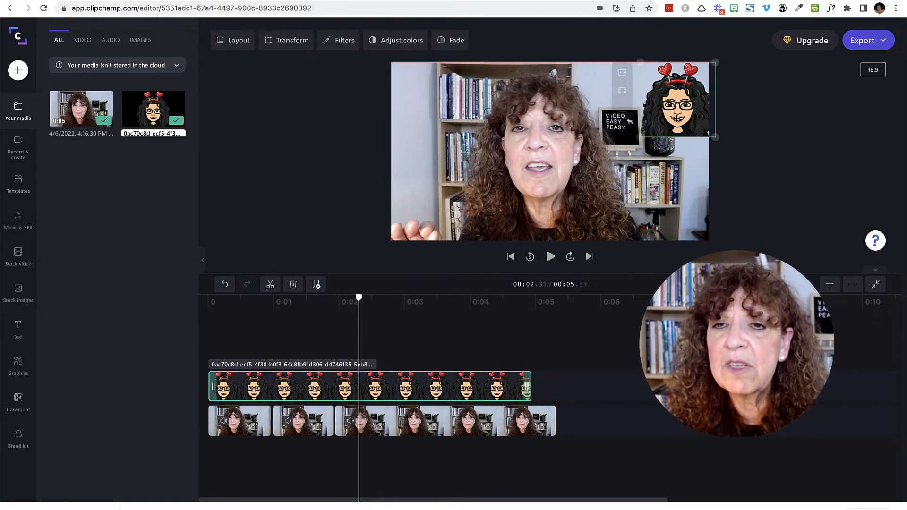
left_click_drag(714, 137, 674, 148)
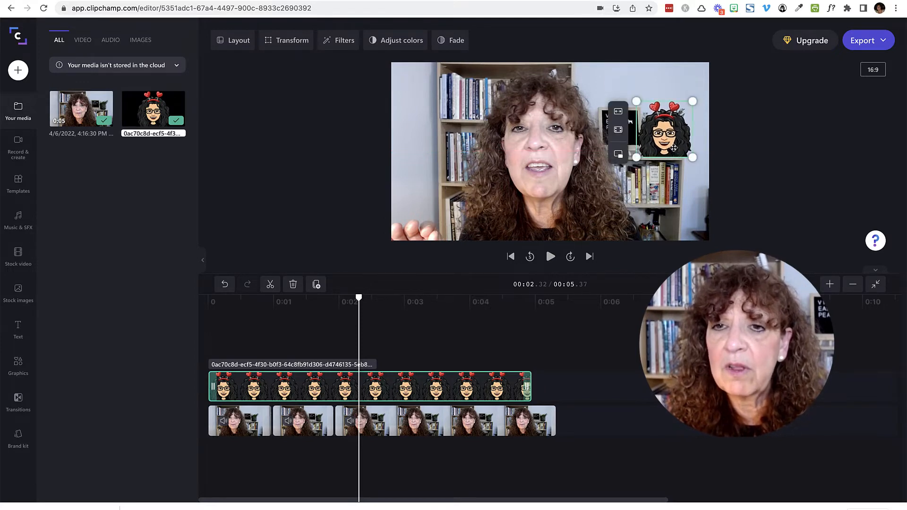
left_click(746, 174)
- Shorten the Bitmoji clip so it ends with the second webcam clip
left_click(526, 394)
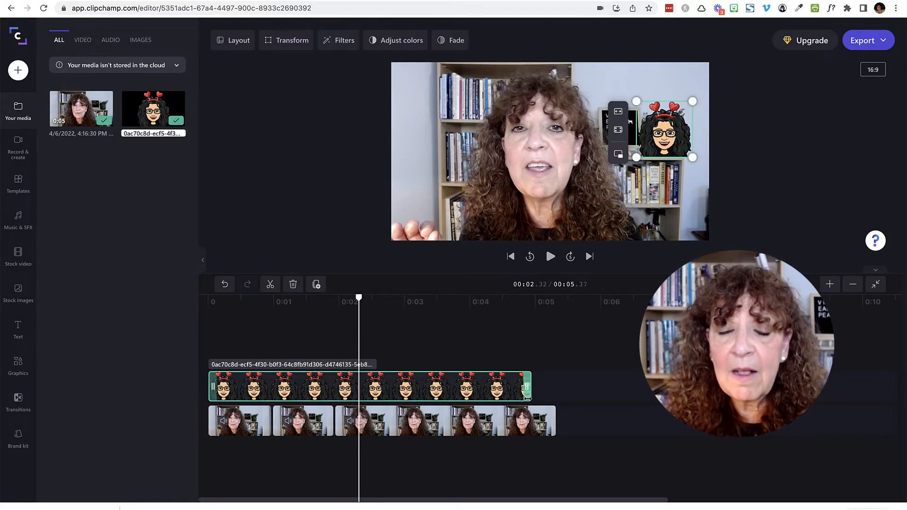
left_click_drag(527, 397, 325, 385)
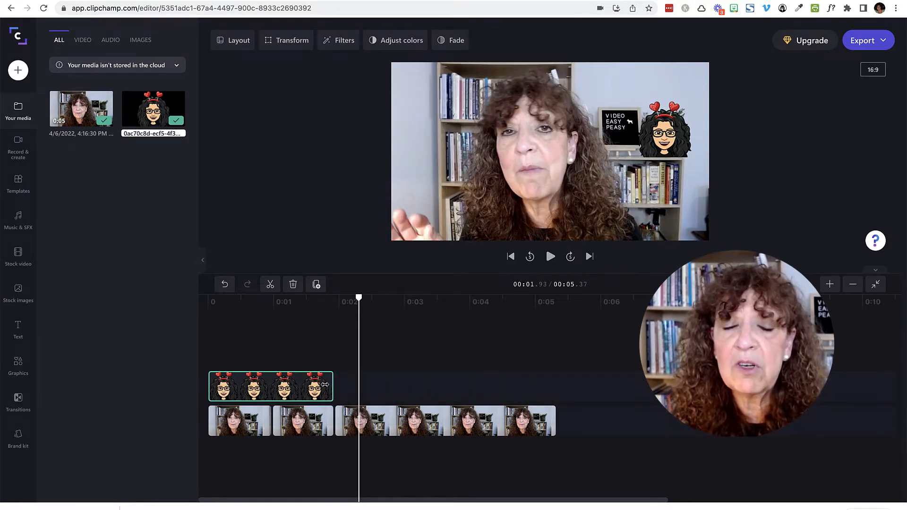
- Extend the end of the Bitmoji clip to match the end of the last webcam clip
left_click(294, 338)
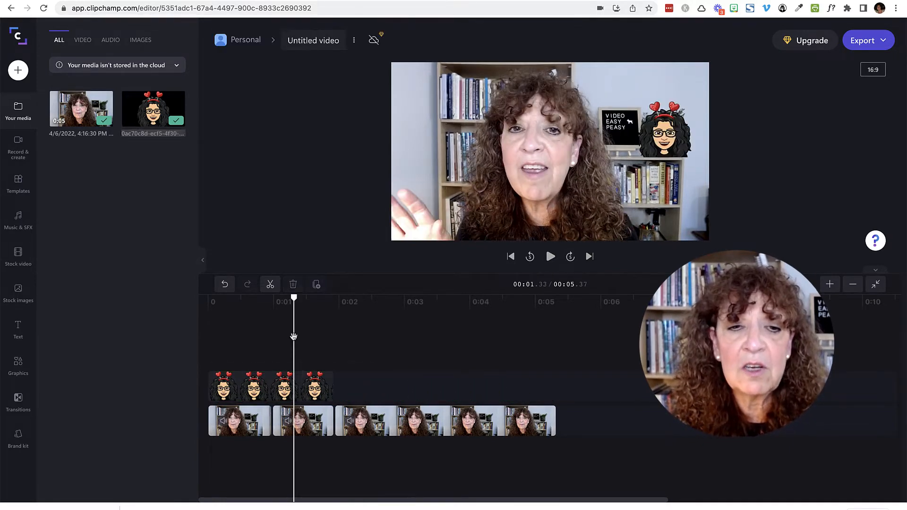
left_click(307, 382)
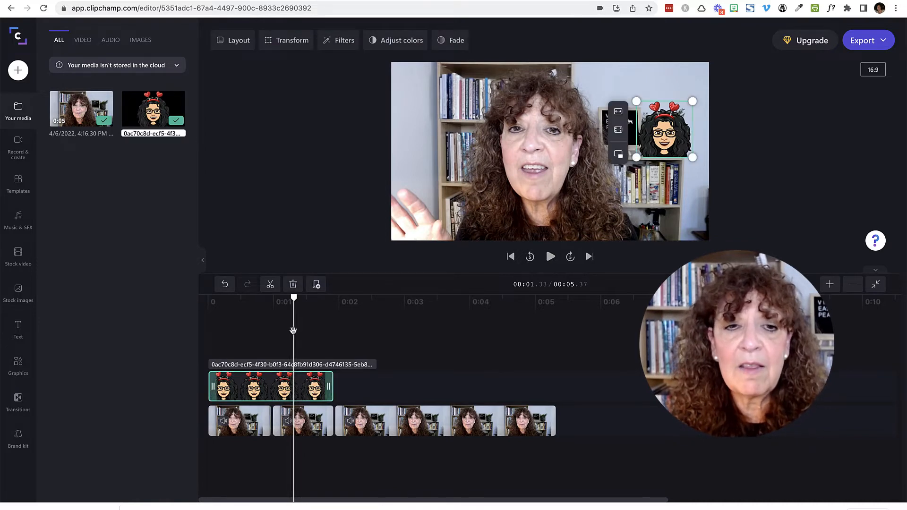
mouse_move(293, 330)
left_mouse_down()
mouse_move(383, 333)
mouse_move(288, 344)
left_mouse_up()
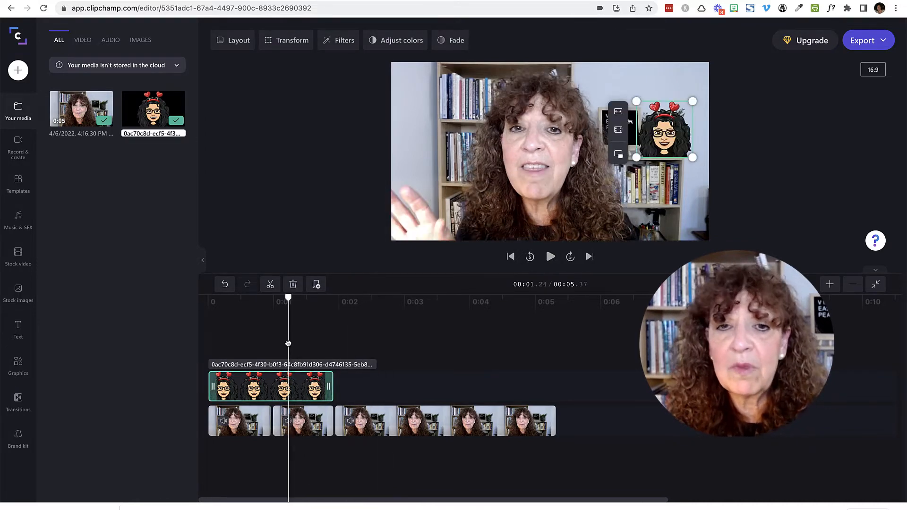
left_click_drag(328, 386, 556, 382)
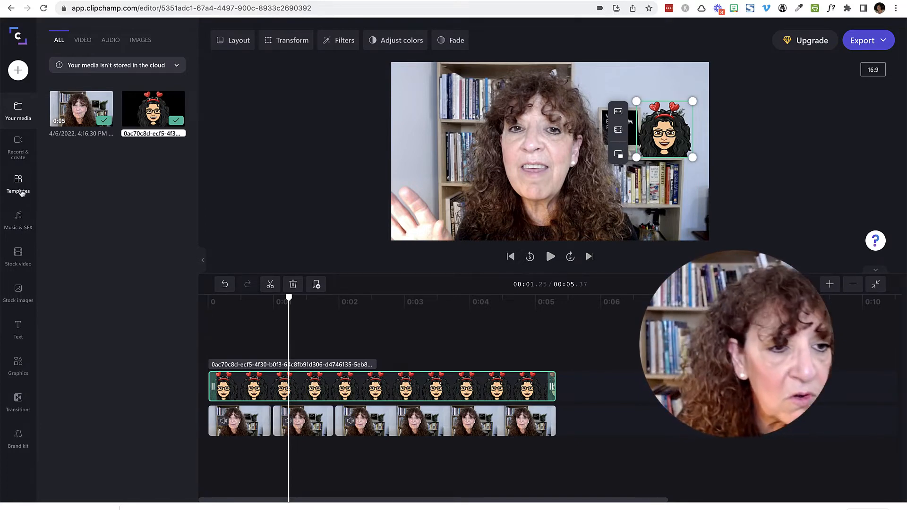
- Preview the free Gentle Happiness music track, add it to the timeline and align it with the start of the video
left_click(19, 222)
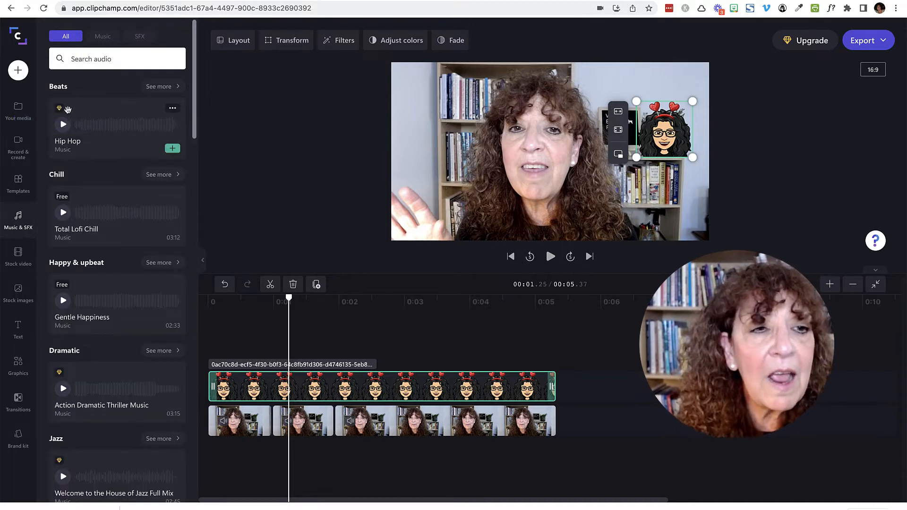
mouse_move(65, 113)
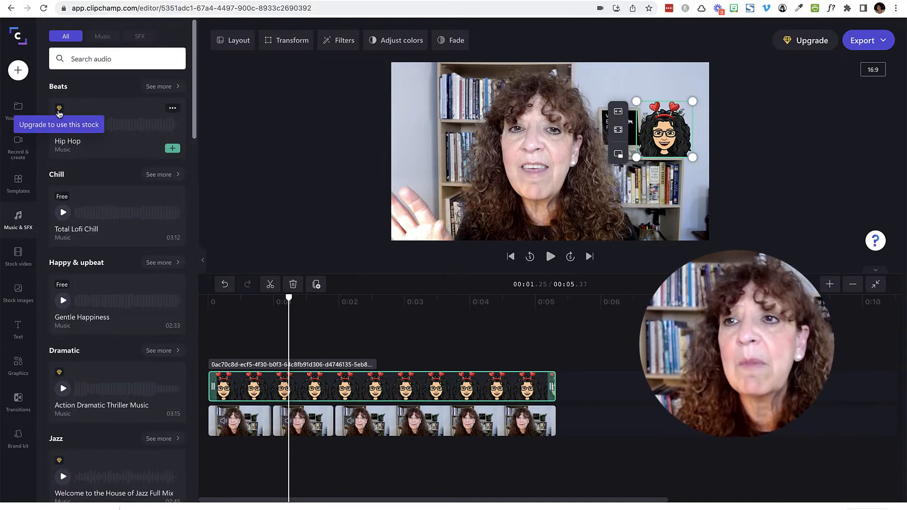
mouse_move(55, 212)
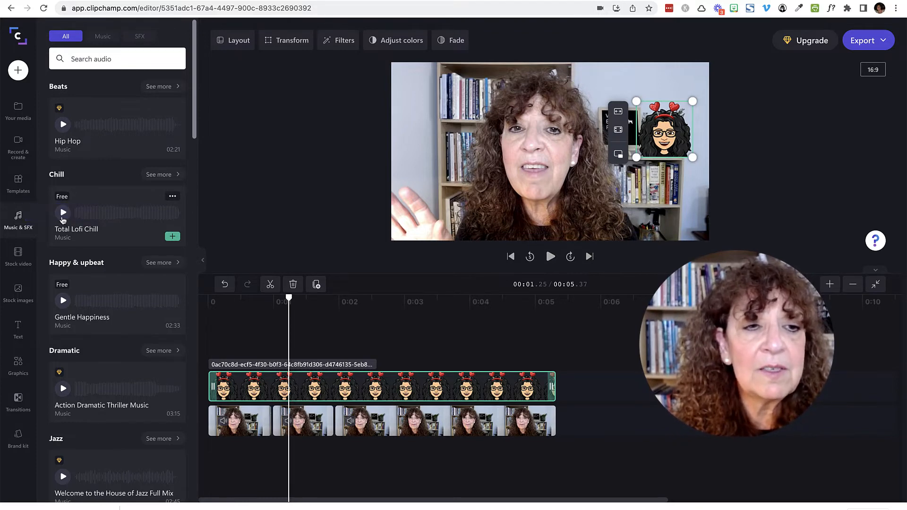
left_click(63, 218)
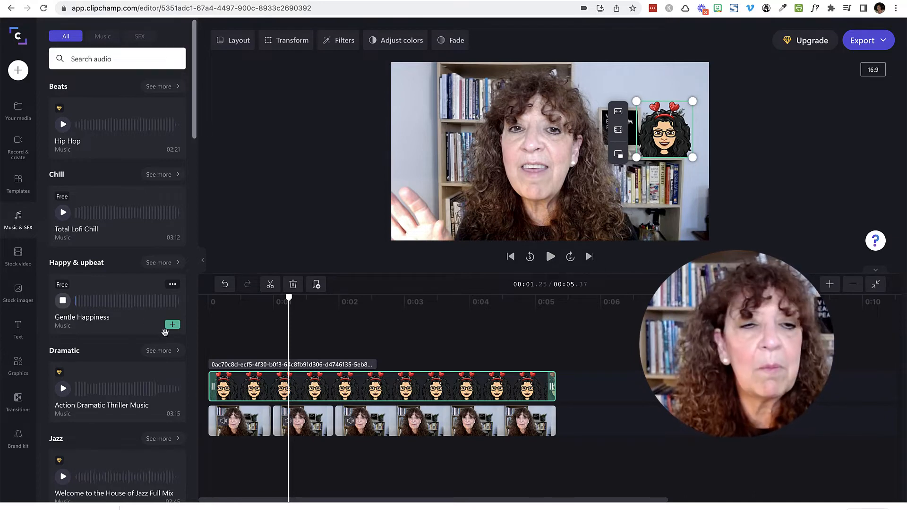
left_click(173, 324)
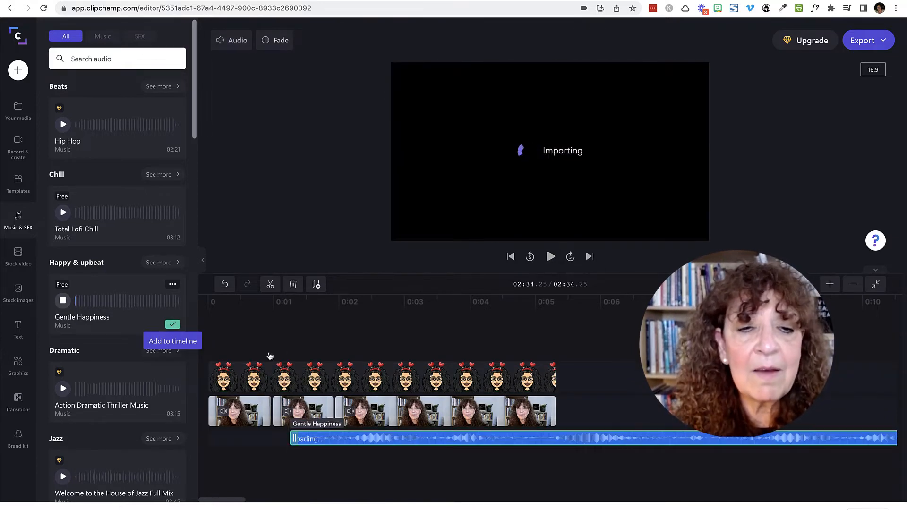
left_click_drag(323, 438, 230, 444)
- Play the video from the beginning to hear the added music with the webcam clips
left_click(216, 335)
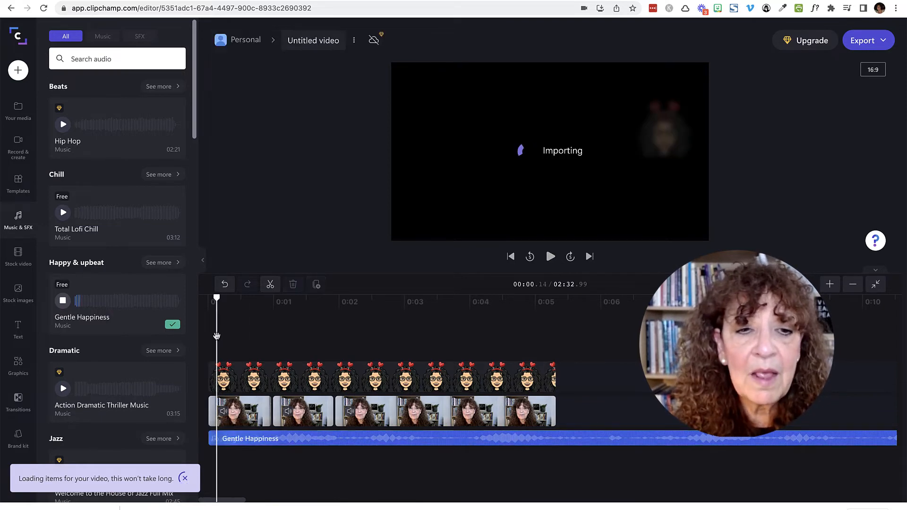
left_click_drag(217, 312, 205, 310)
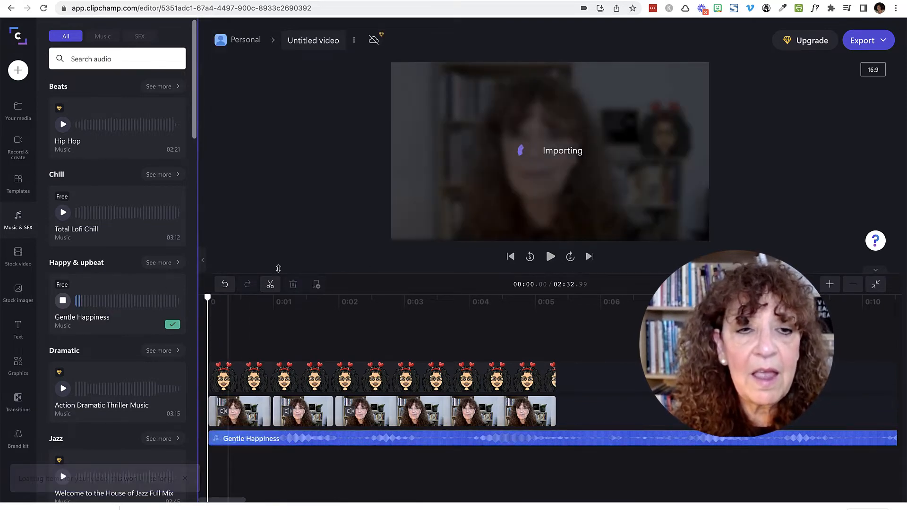
left_click(551, 257)
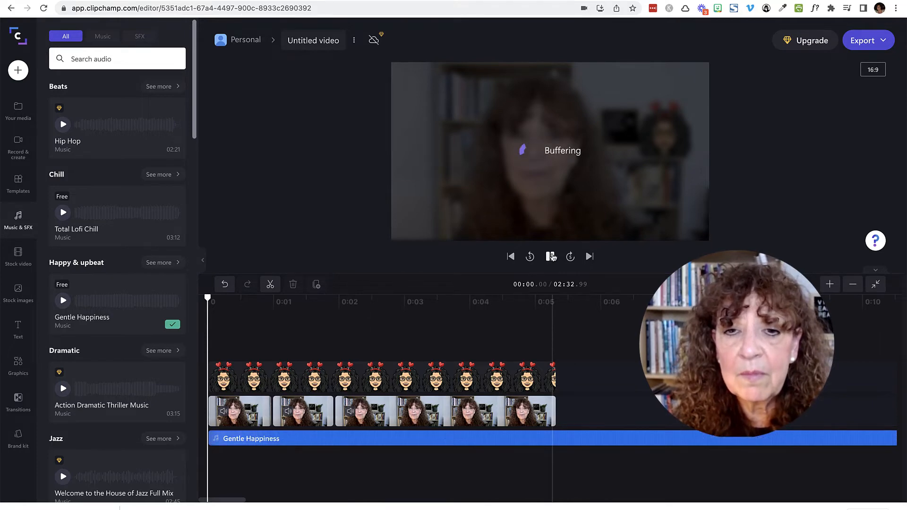
left_click(550, 256)
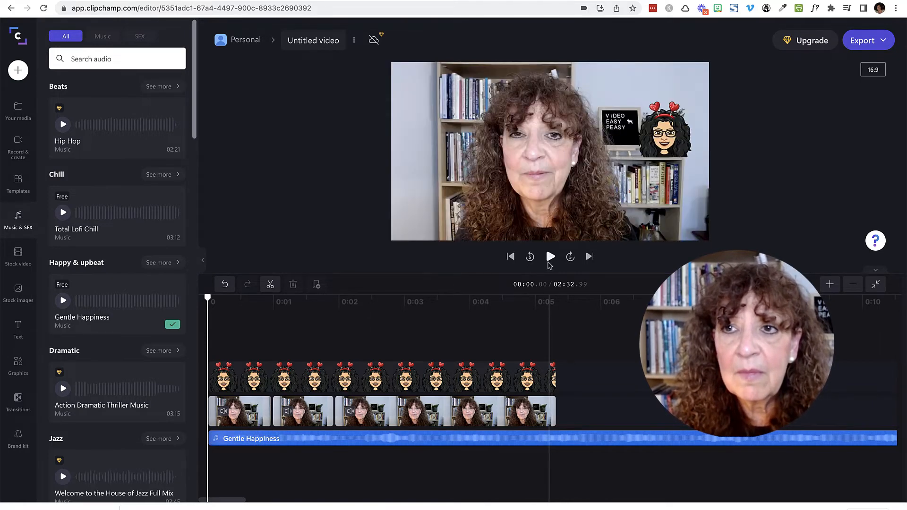
- Lower the Gentle Happiness track's volume to 18% and play the opening seconds to check the mix
left_click(475, 444)
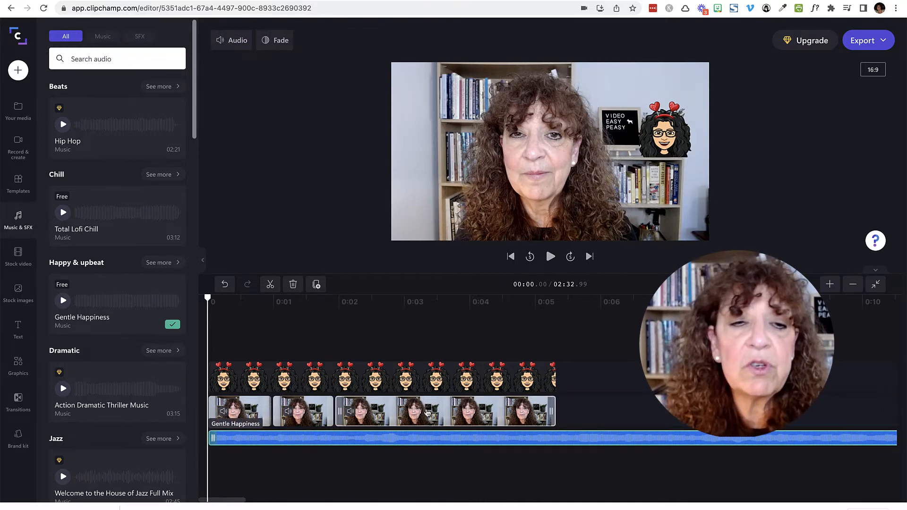
mouse_move(257, 158)
left_mouse_down()
mouse_move(256, 93)
mouse_move(247, 113)
mouse_move(269, 112)
left_mouse_up()
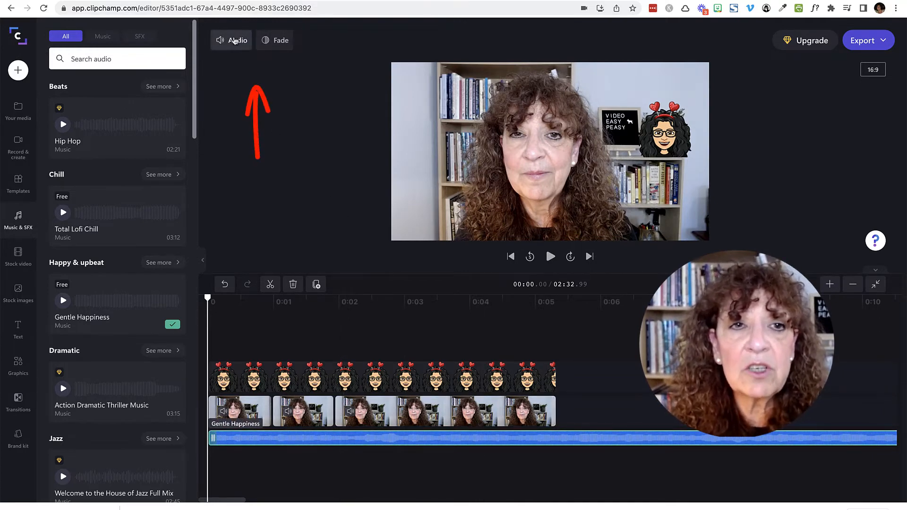
left_click(235, 41)
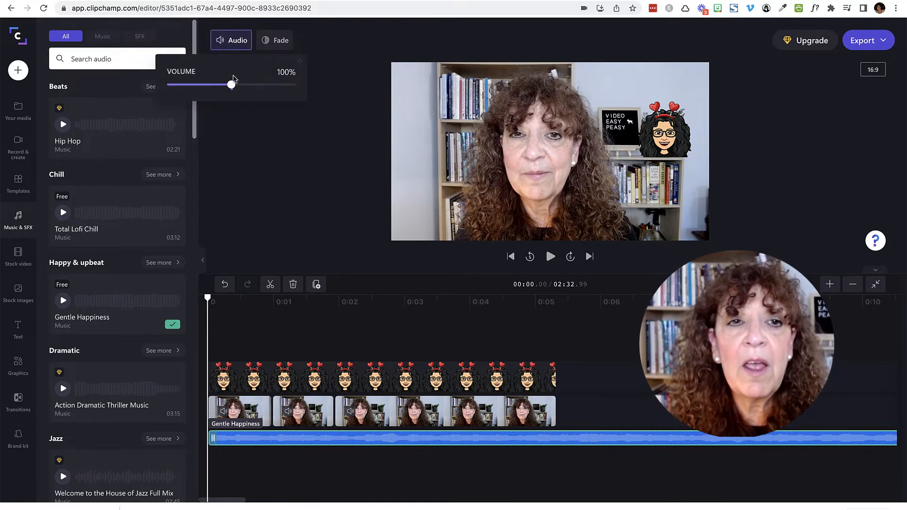
left_click_drag(230, 89, 179, 85)
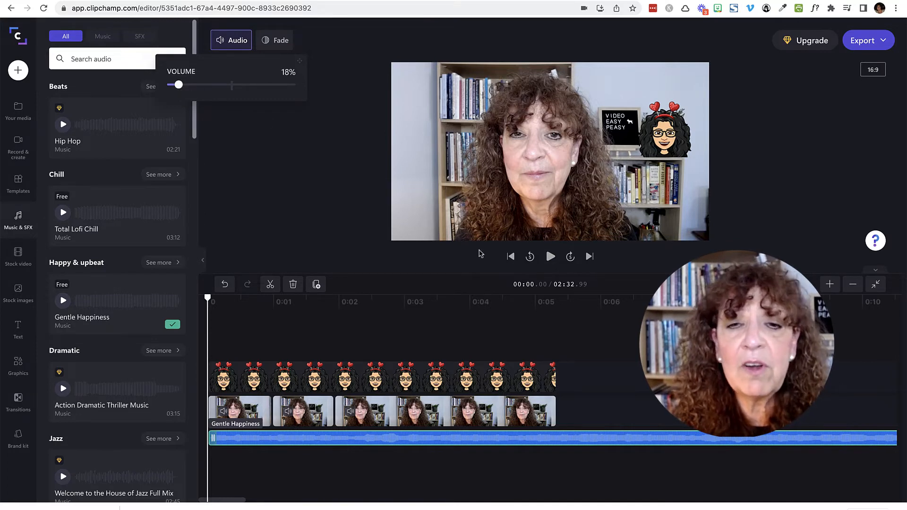
left_click(549, 259)
left_click(550, 257)
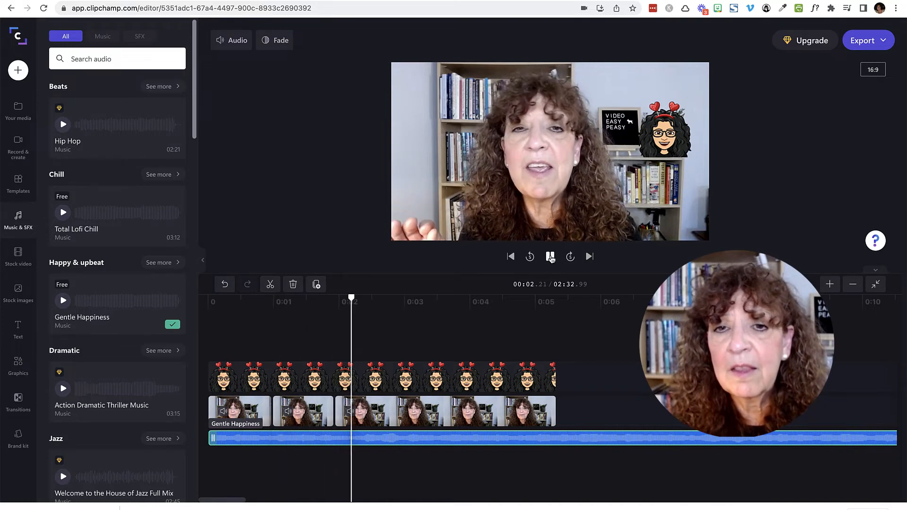
left_click(550, 257)
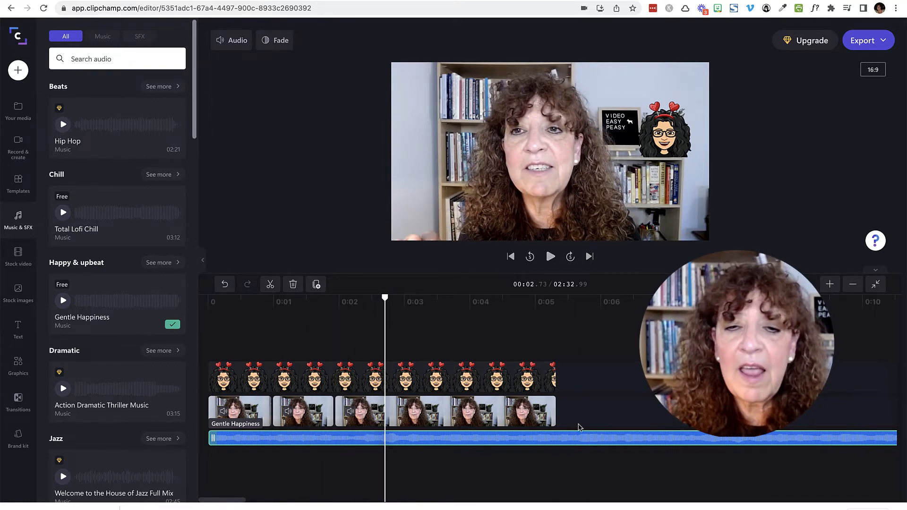
- Split the Gentle Happiness track at the end of the last webcam clip and delete the excess music
left_click(569, 314)
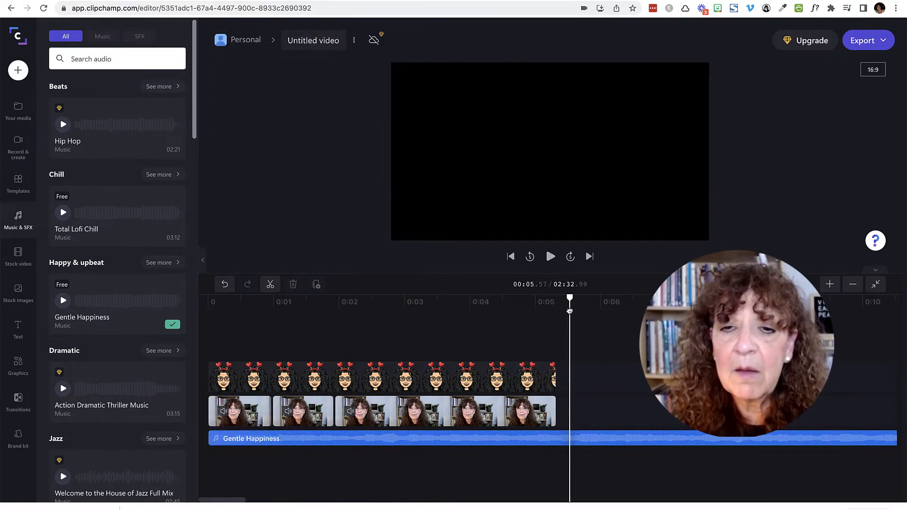
left_click_drag(569, 312, 558, 310)
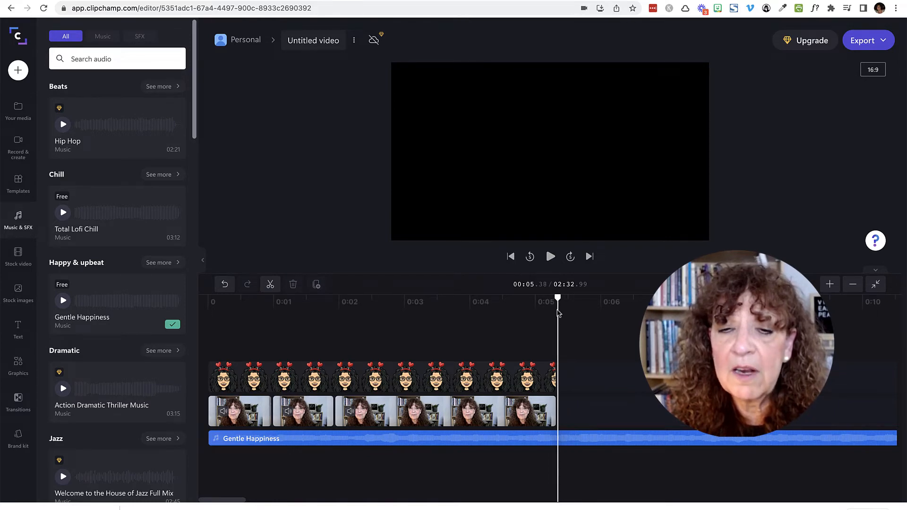
left_click(563, 440)
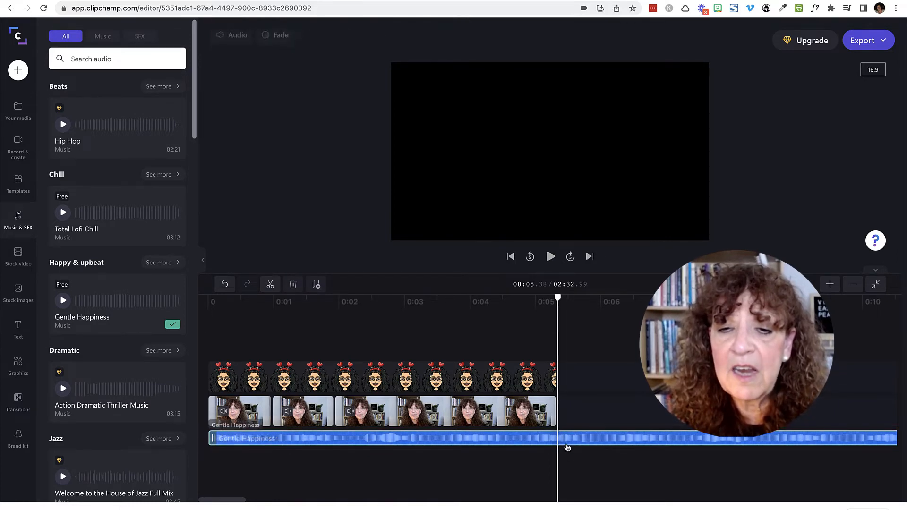
left_click(270, 284)
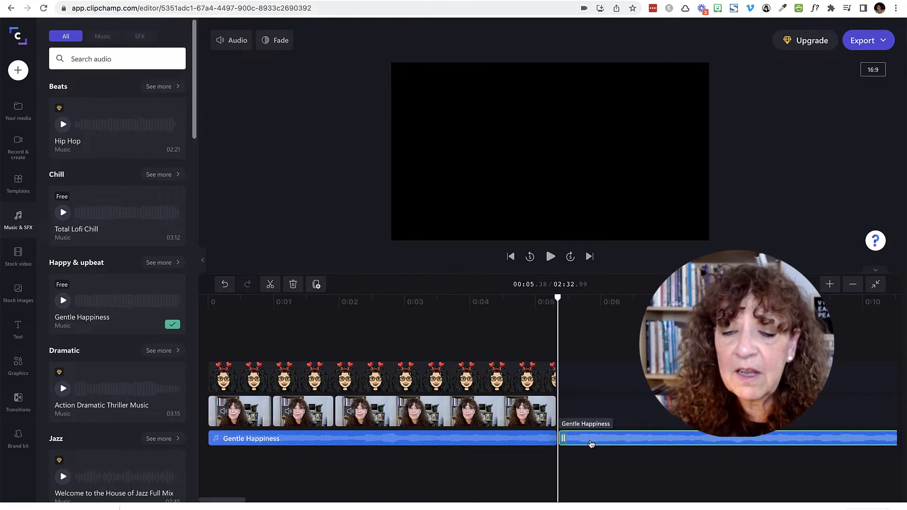
key("Delete")
- Scrub through the timeline to review the layered clips and return the playhead to the start
left_click(421, 319)
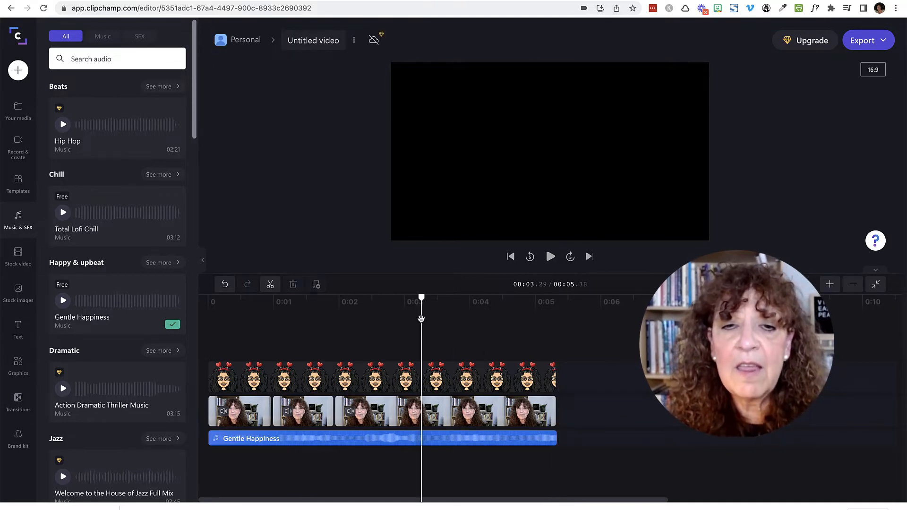
left_click(475, 326)
left_click(524, 333)
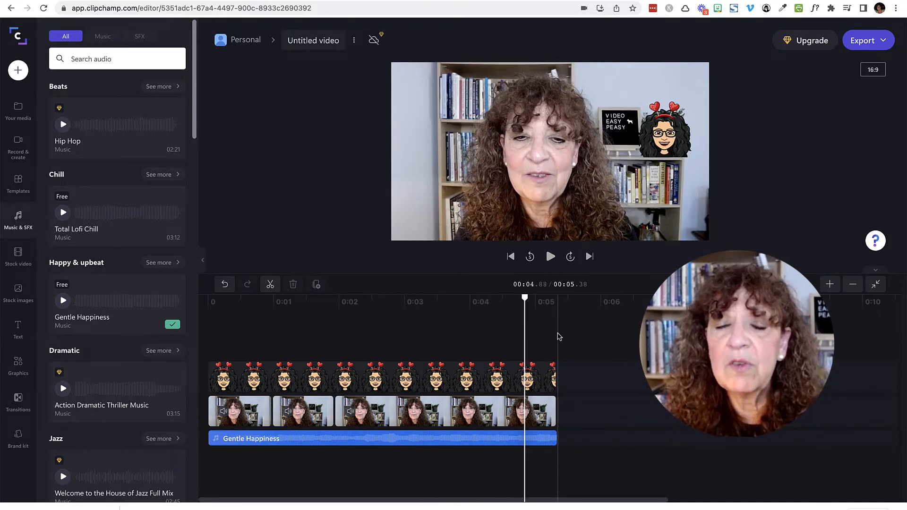
left_click(335, 314)
left_click_drag(336, 314, 189, 314)
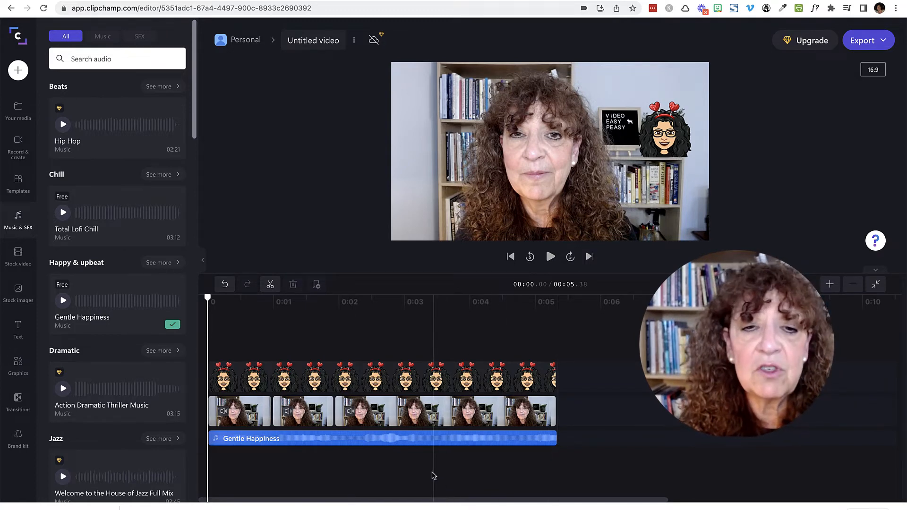
left_click(450, 438)
left_click(358, 382)
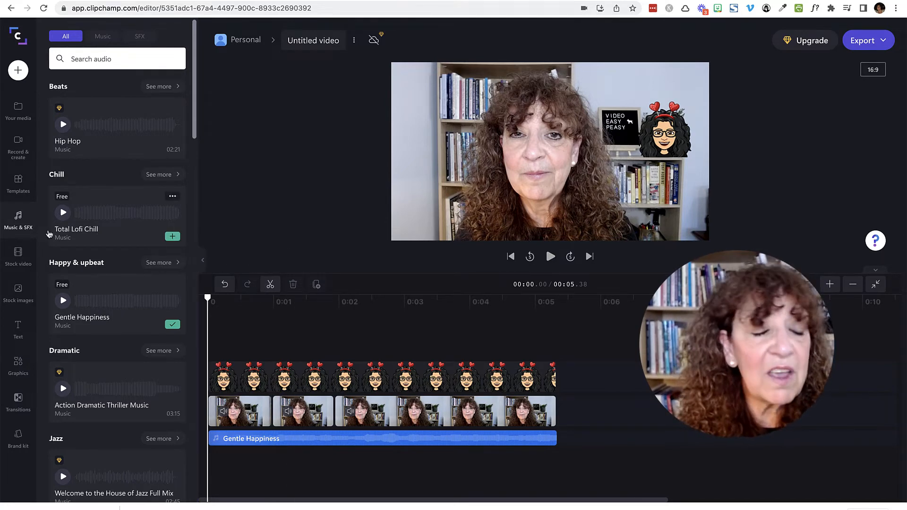
- Add the free stock image of a man typing on a laptop to the timeline and delete its duplicate clip
left_click(19, 293)
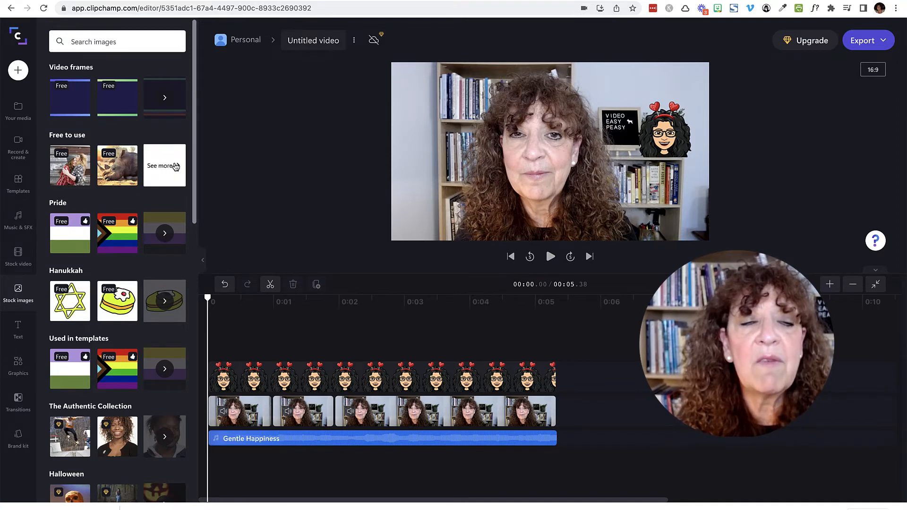
left_click(176, 167)
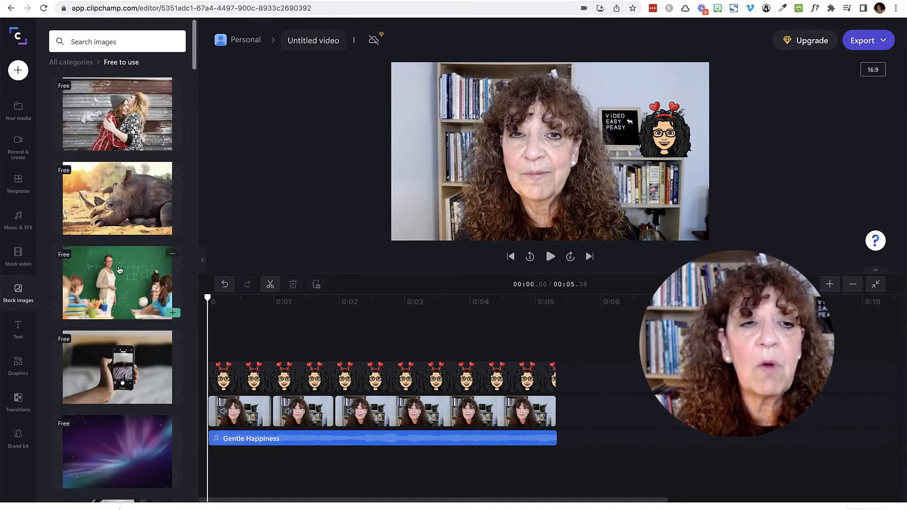
scroll(119, 270, "down", 2)
scroll(127, 376, "up", 2)
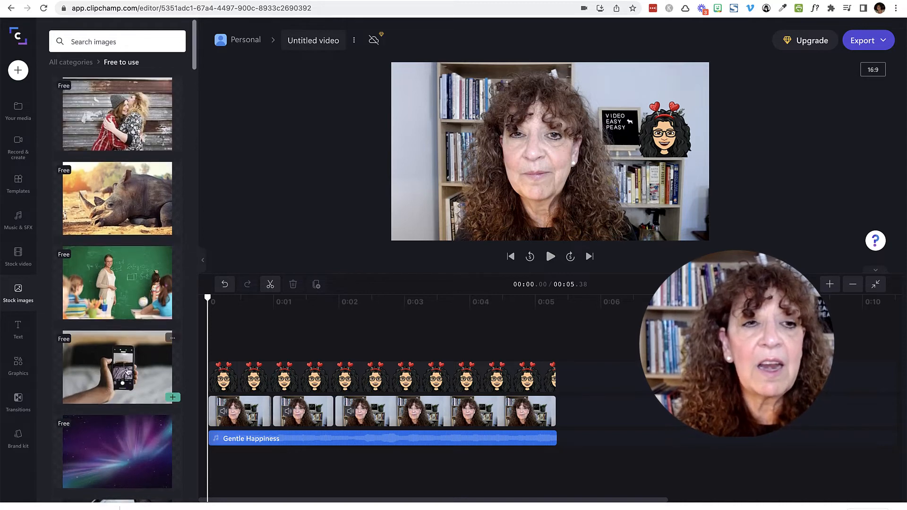
scroll(125, 265, "down", 9)
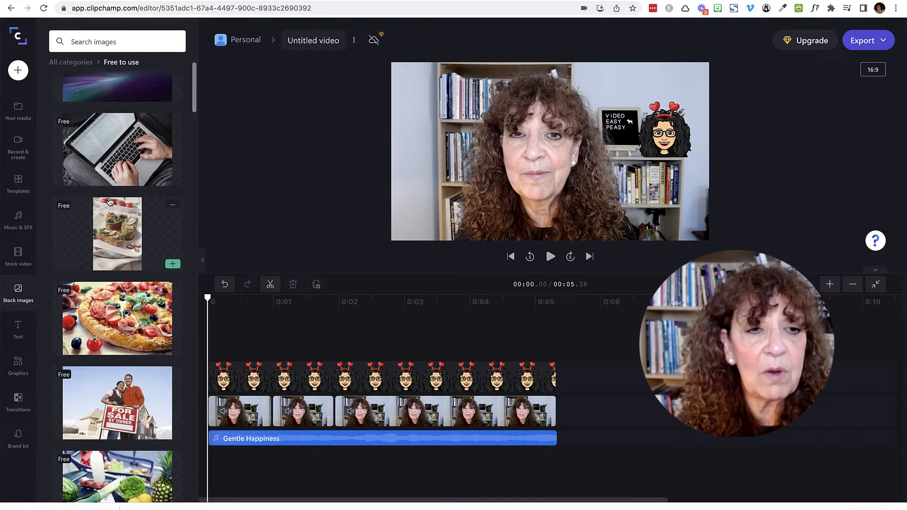
left_click(120, 161)
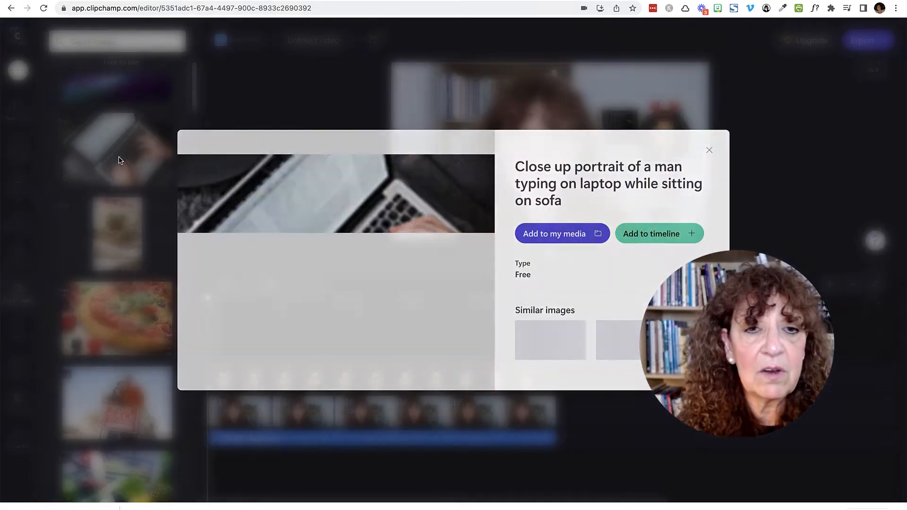
left_click(673, 236)
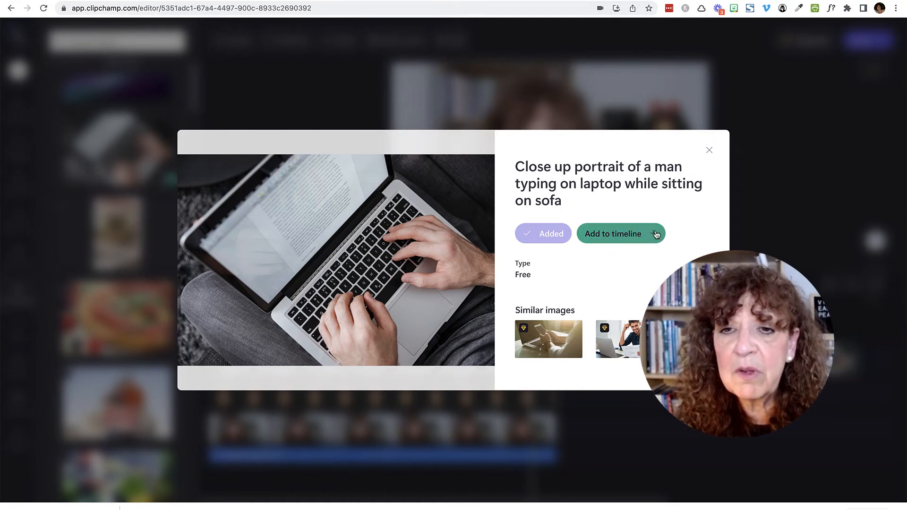
left_click(710, 153)
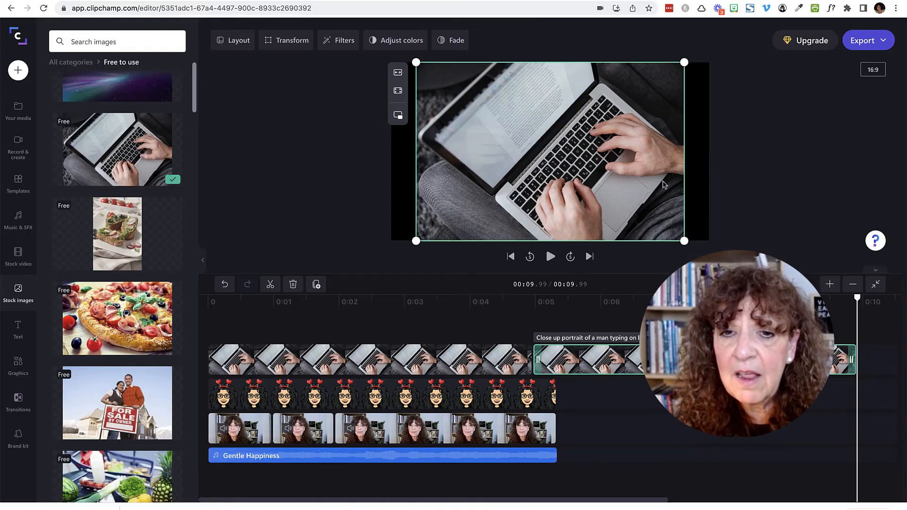
key("Delete")
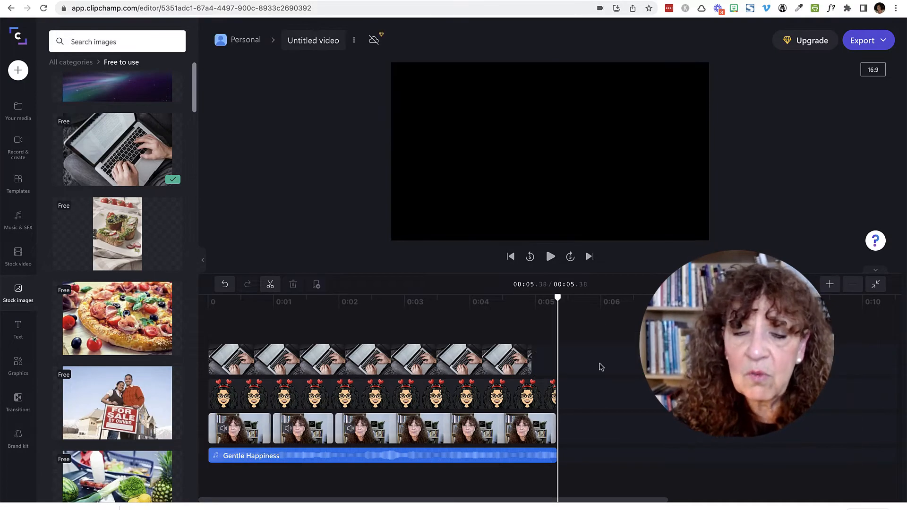
- Shrink the laptop image to about half the frame width and place it in the upper-left corner of the video frame
left_click(429, 348)
left_click(418, 326)
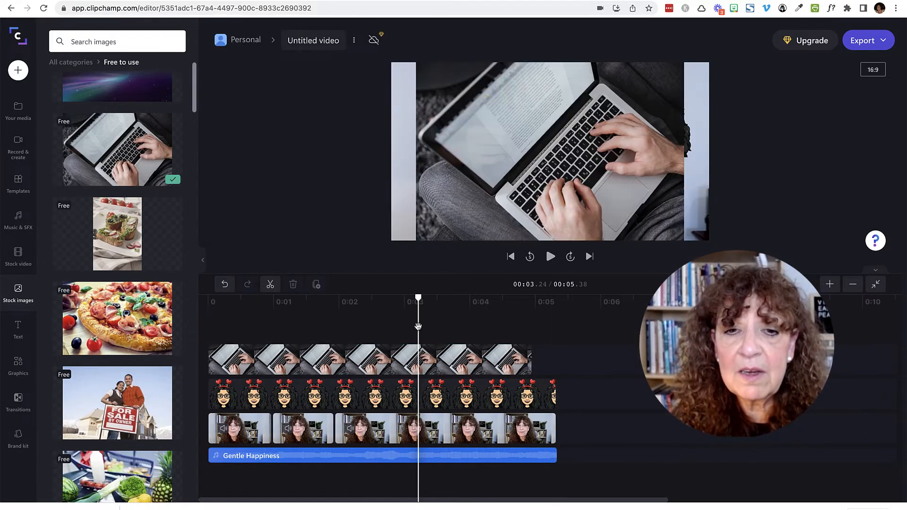
left_click(623, 135)
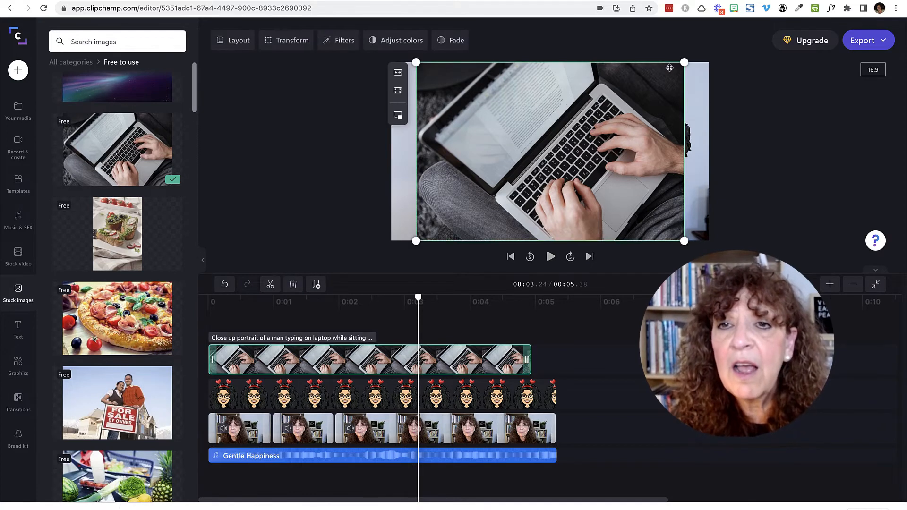
left_click_drag(684, 62, 576, 136)
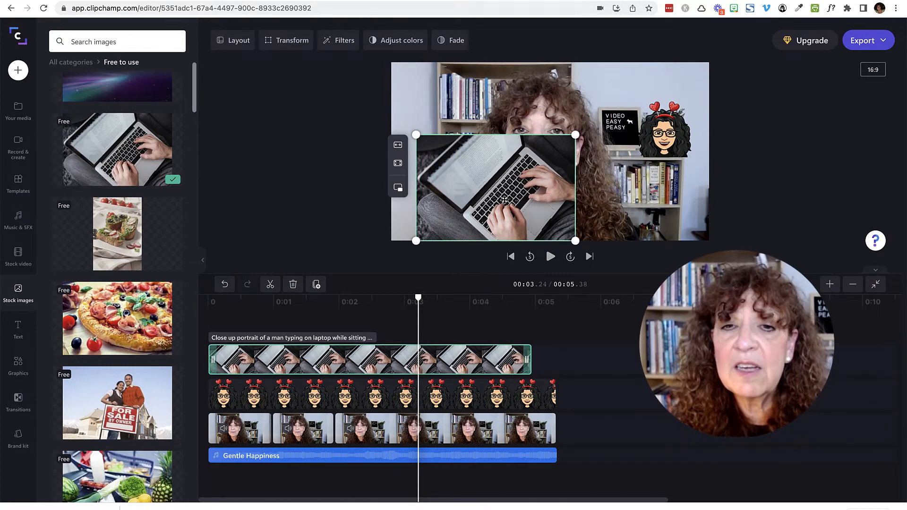
left_click_drag(504, 200, 478, 127)
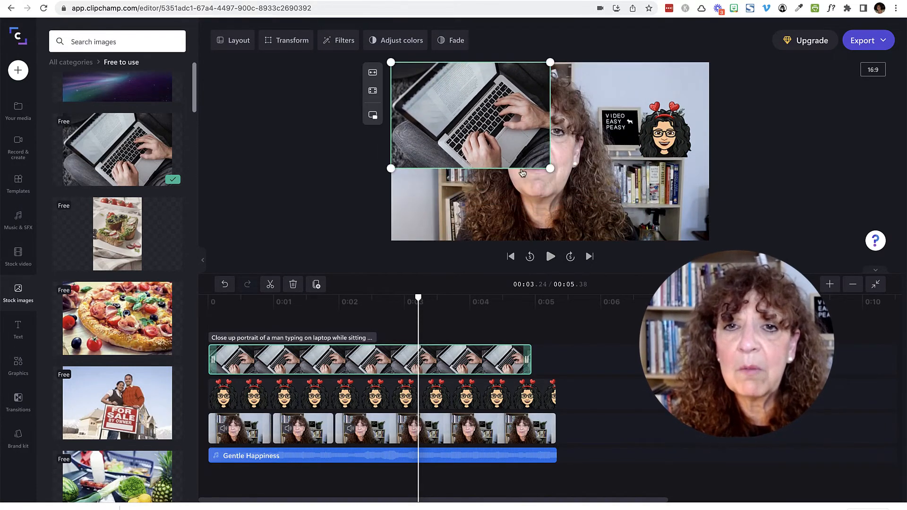
- Enlarge the laptop image to fill the video frame and shorten its clip to about 3 seconds, starting near 0:01
left_click_drag(546, 168, 708, 240)
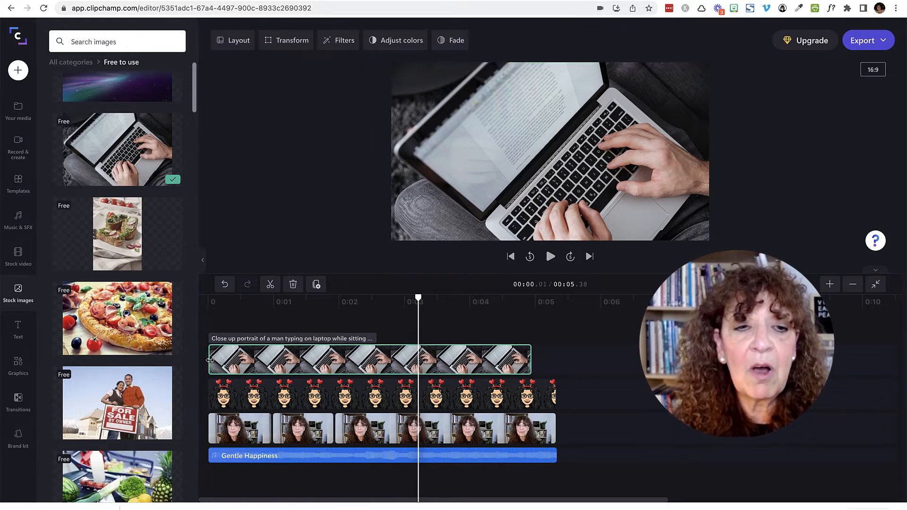
left_click_drag(213, 361, 330, 368)
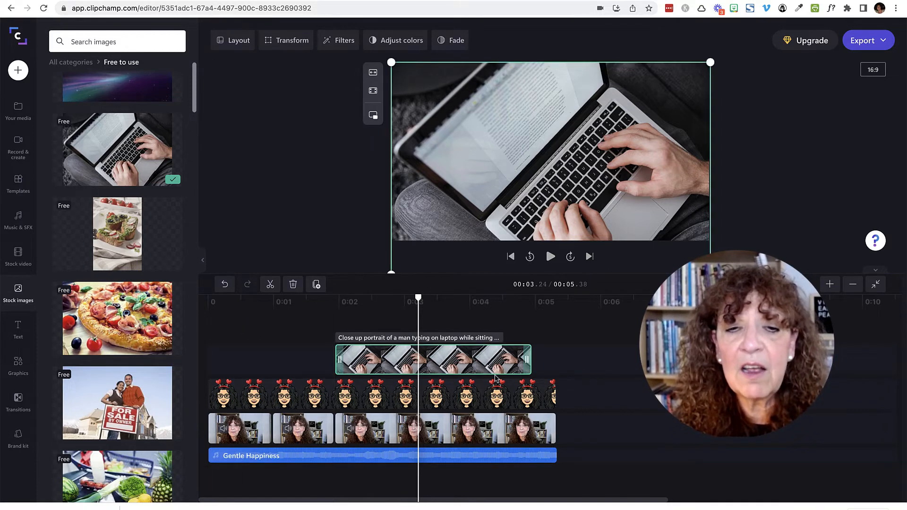
left_click_drag(524, 364, 475, 363)
left_click(275, 315)
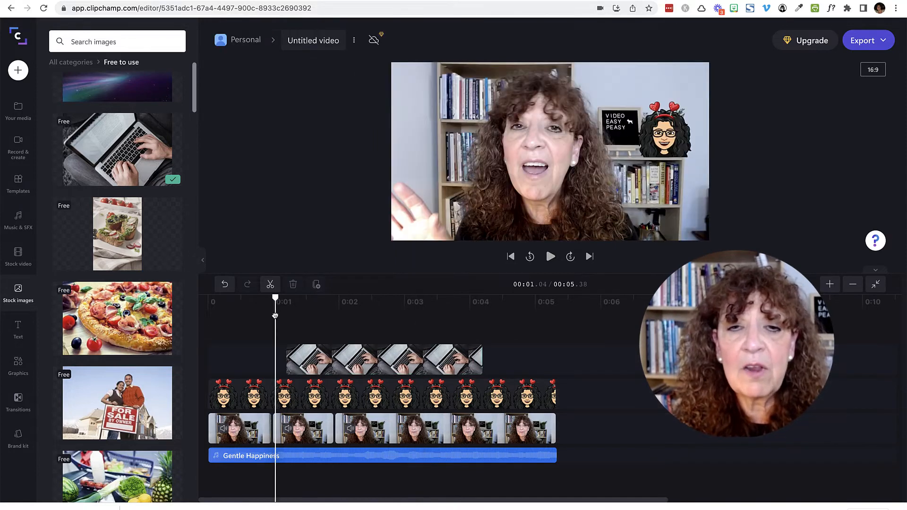
left_click_drag(275, 314, 491, 343)
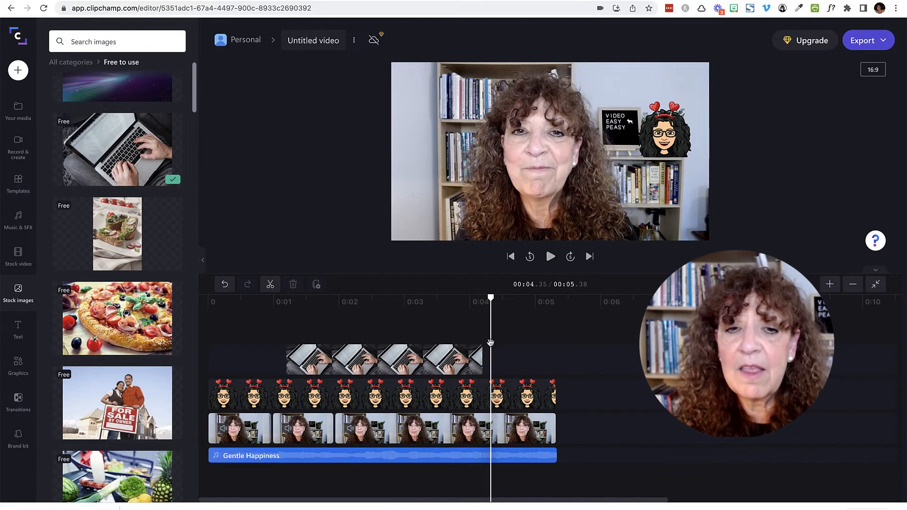
- Delete the laptop image clip from the timeline
left_click(383, 369)
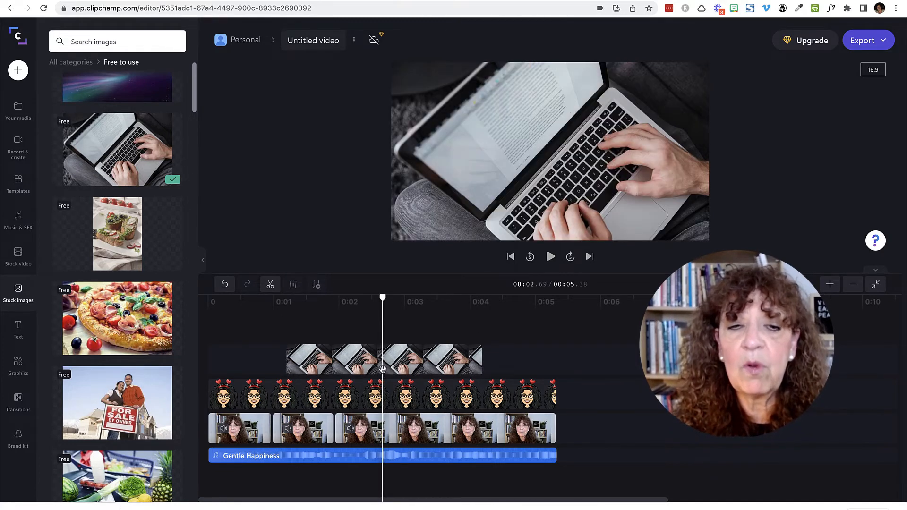
left_click(384, 373)
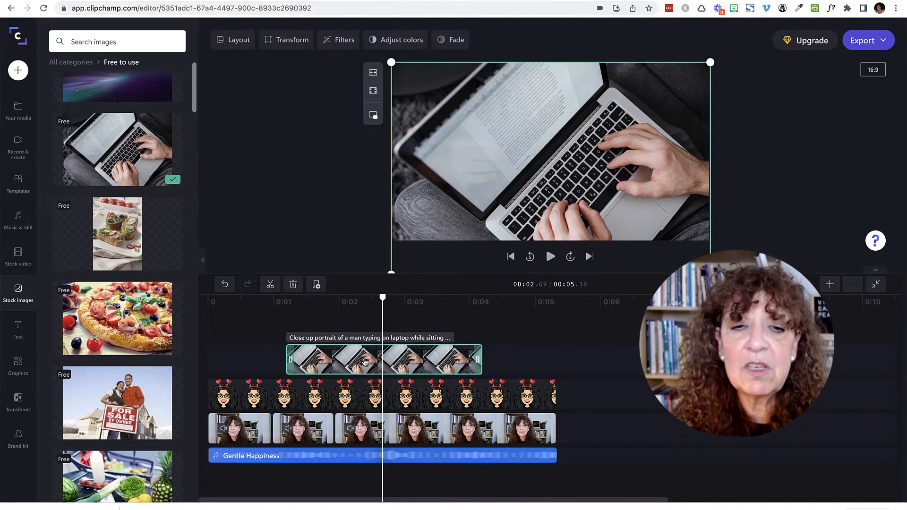
key("Delete")
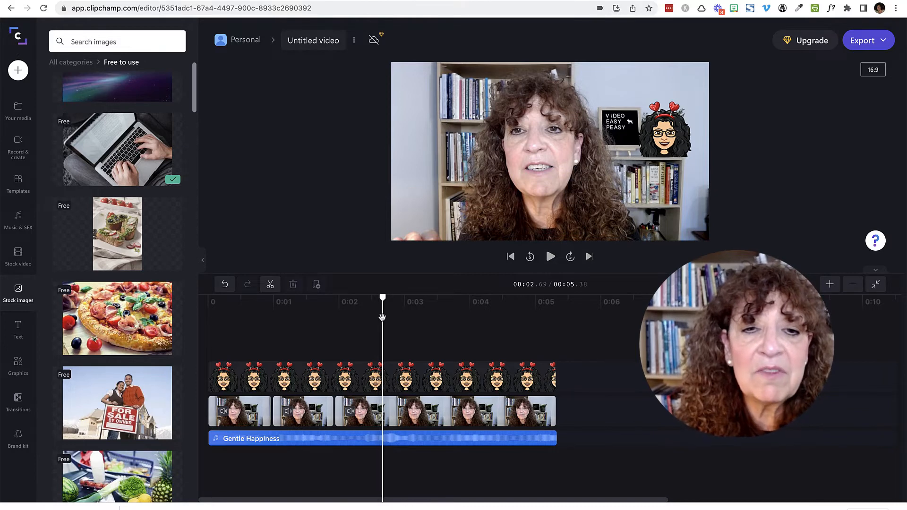
- Add the Typewriter title to the timeline at the start of the video
left_click_drag(382, 316, 120, 317)
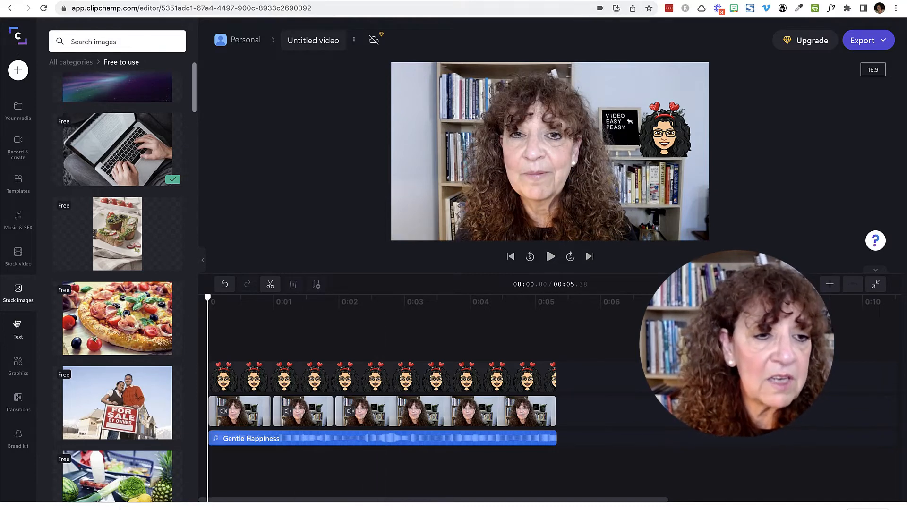
left_click(19, 330)
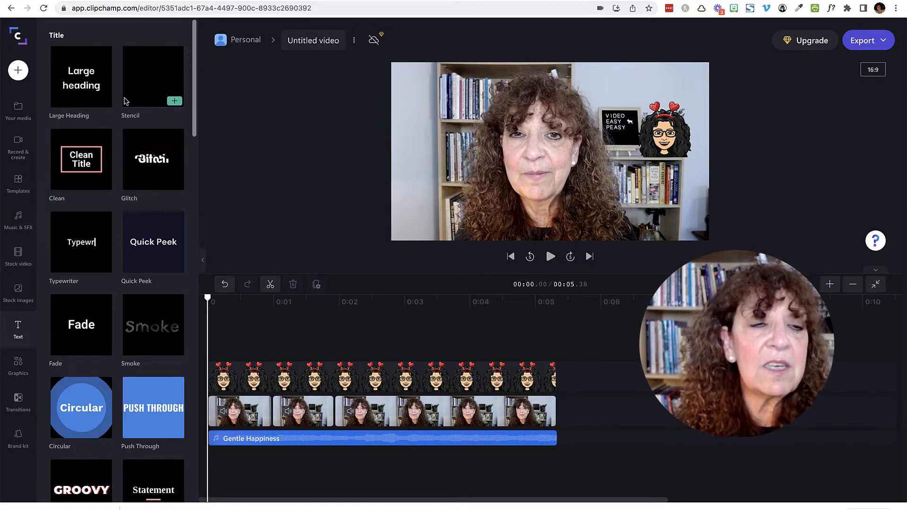
scroll(140, 253, "down", 7)
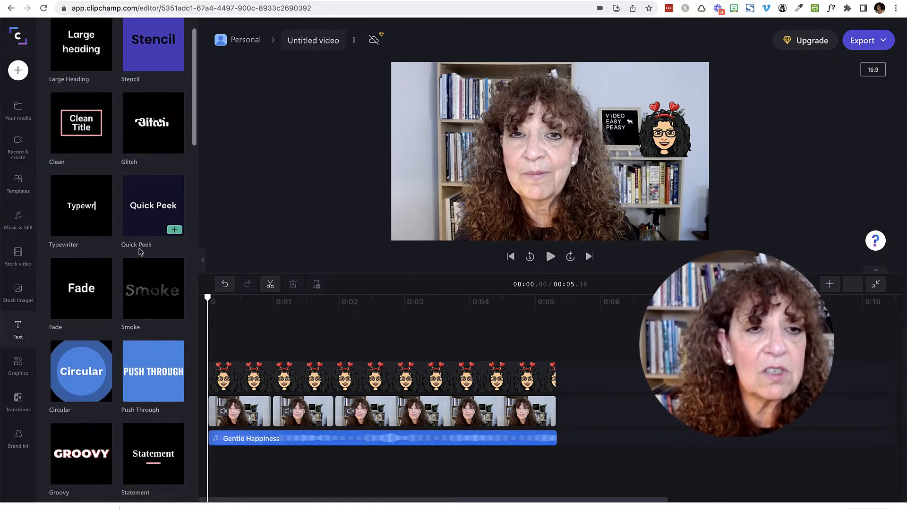
scroll(136, 236, "down", 3)
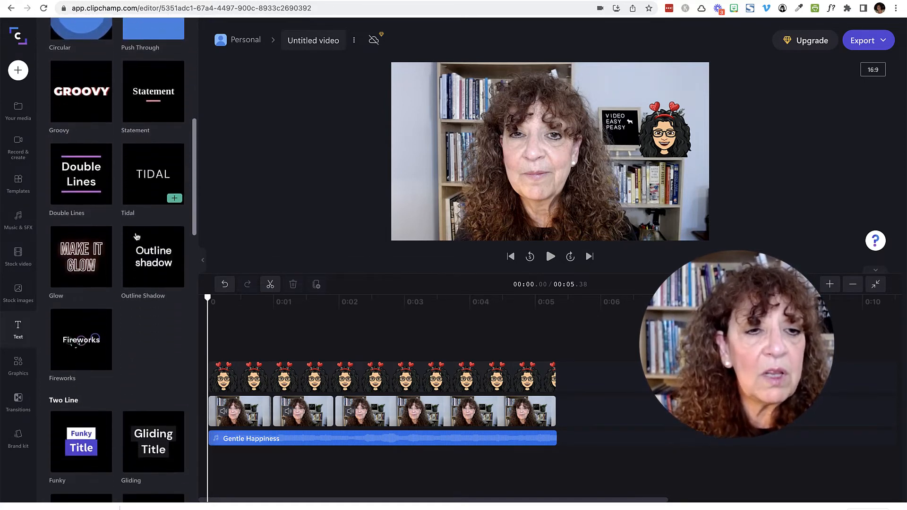
scroll(81, 307, "up", 10)
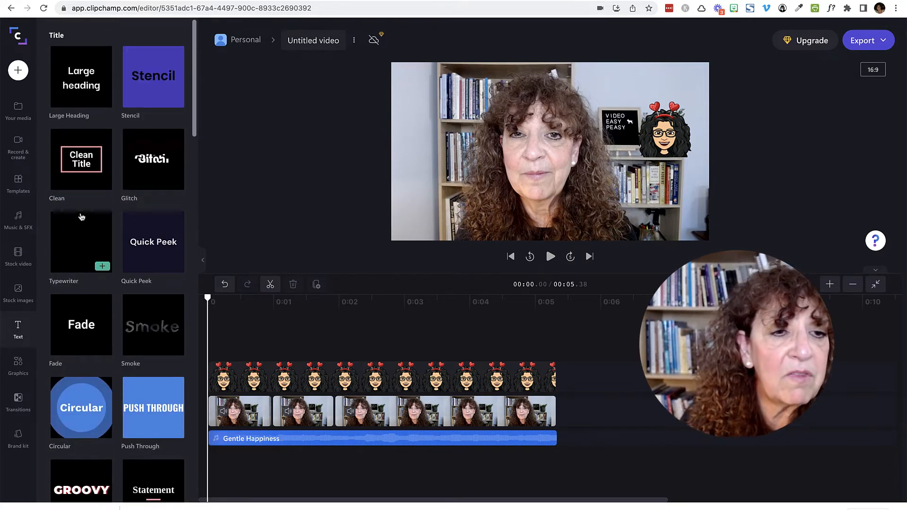
left_click(103, 268)
- Change the Typewriter title's text to the presenter's first name followed by "Rocks"
left_click(263, 314)
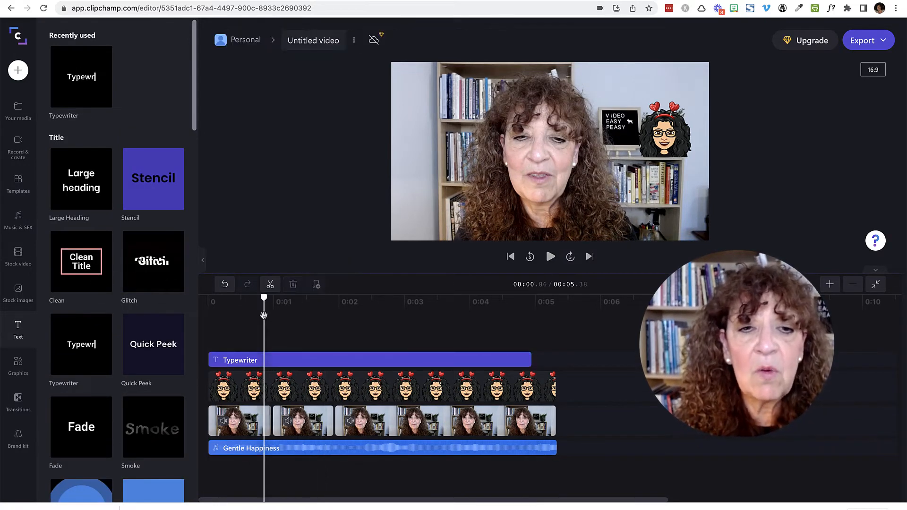
left_click(537, 157)
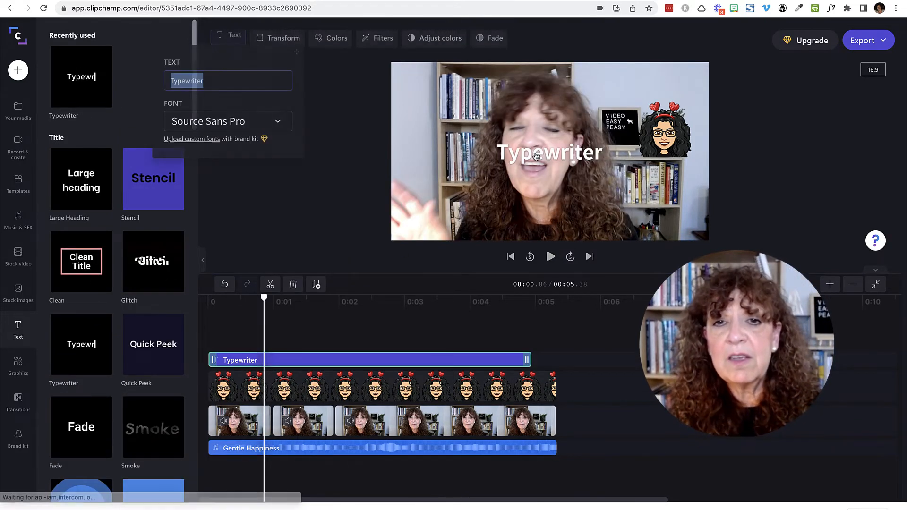
left_click(231, 43)
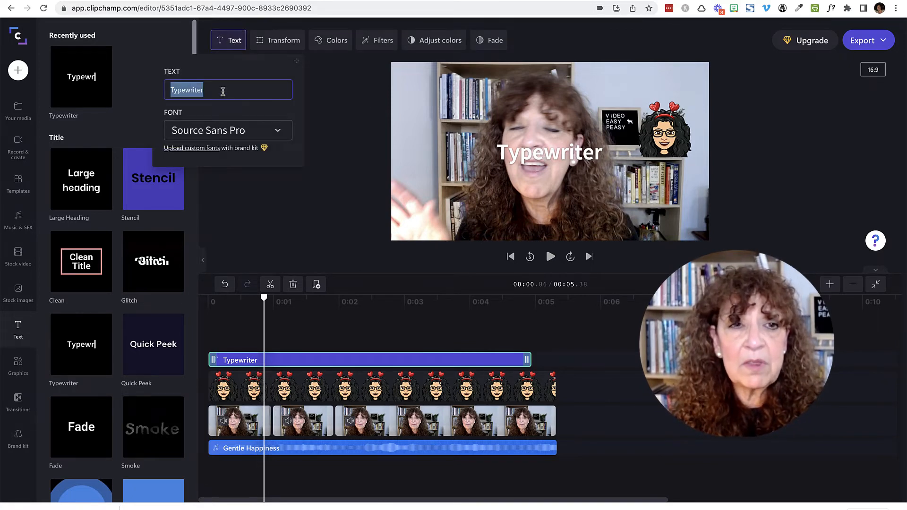
type("Gilia")
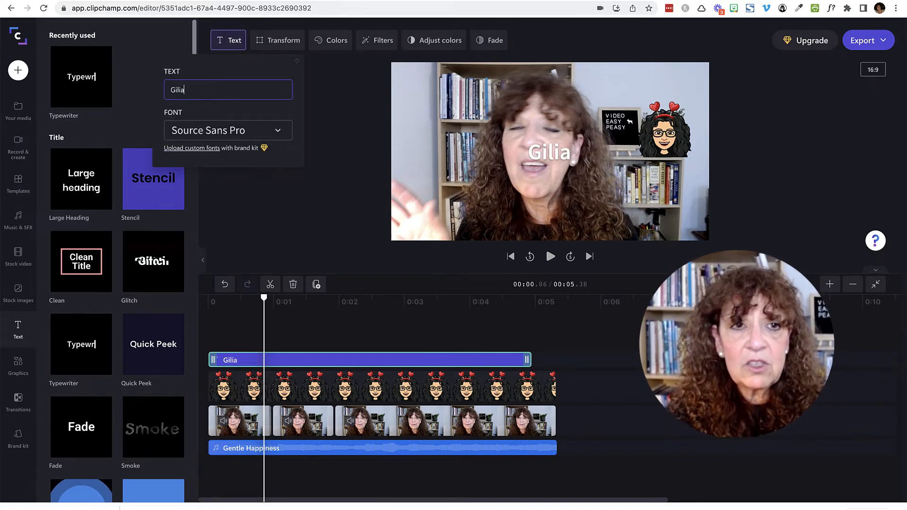
key("BackSpace")
type("in")
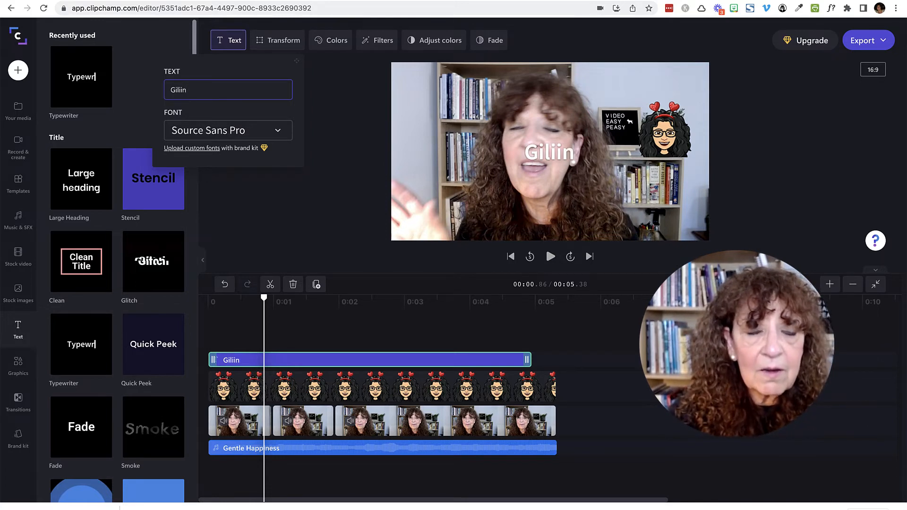
key("BackSpace")
key("BackSpace")
type("an")
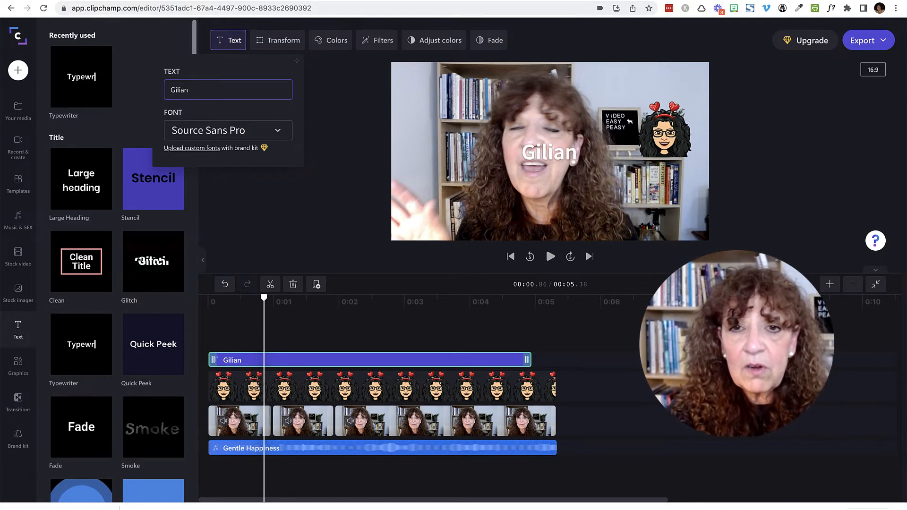
key("BackSpace")
key("BackSpace")
key("BackSpace")
type("lia")
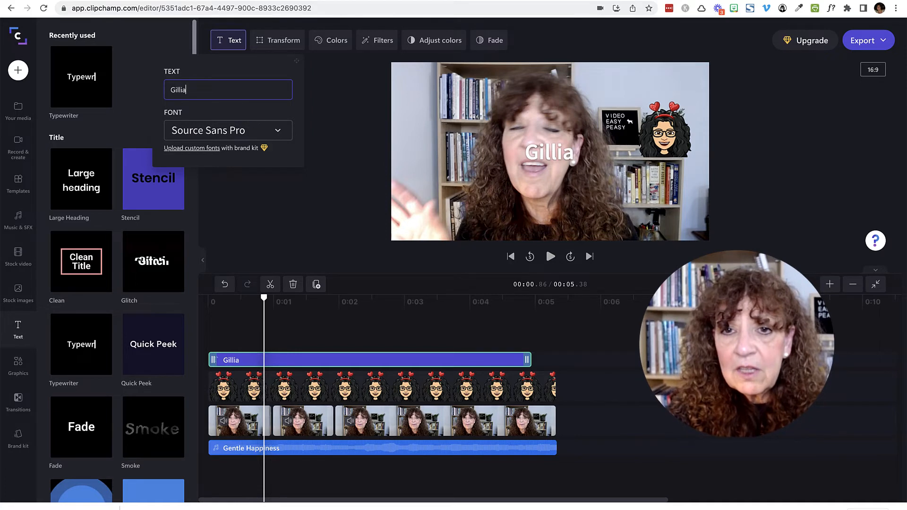
type("n Rocks")
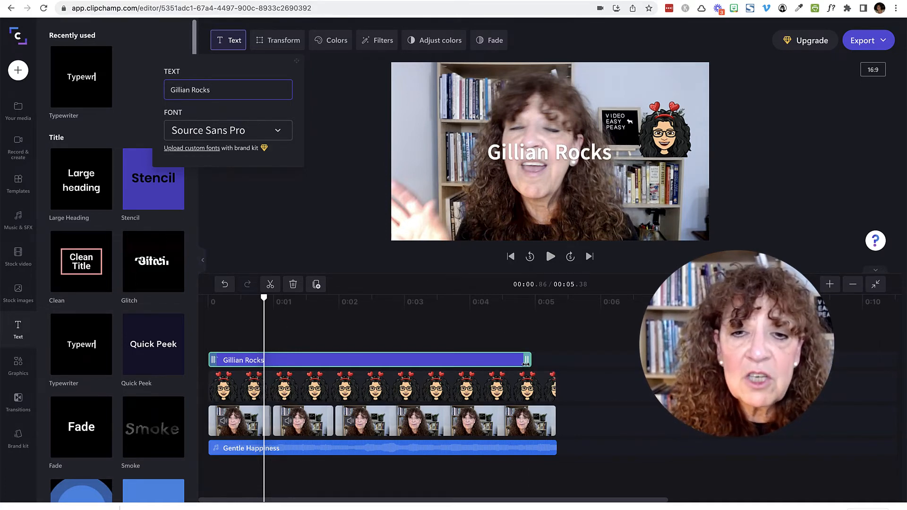
- Shorten the title clip to about 1 second, starting near 0:00.3, and play back that part of the video
left_click_drag(527, 360, 246, 361)
left_click(259, 310)
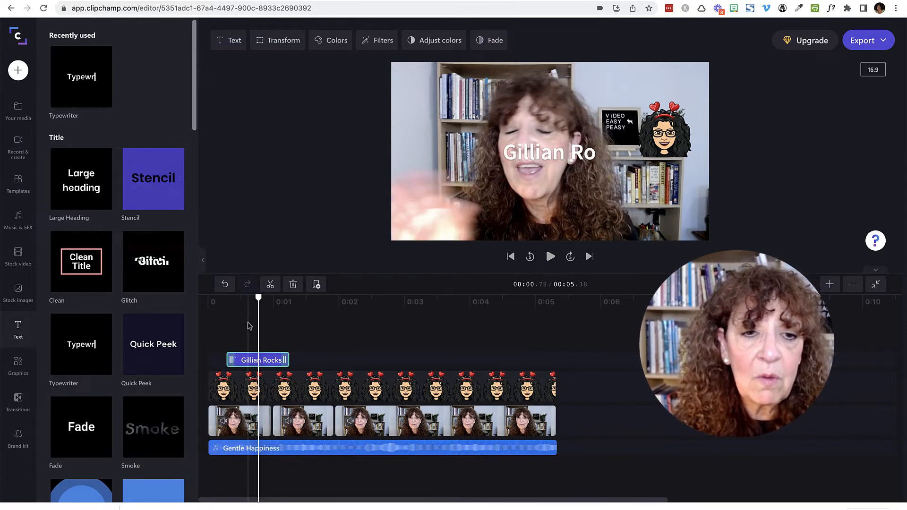
left_click_drag(257, 322, 189, 322)
left_click(232, 328)
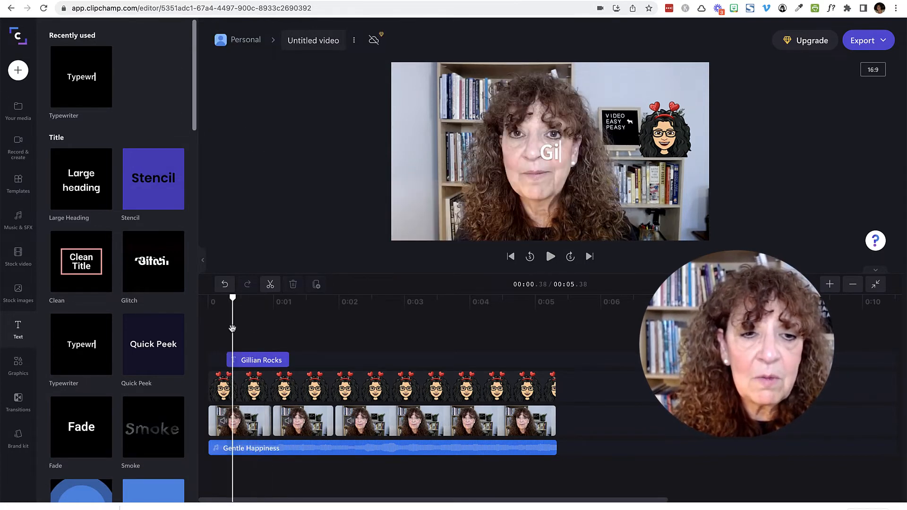
left_click(219, 326)
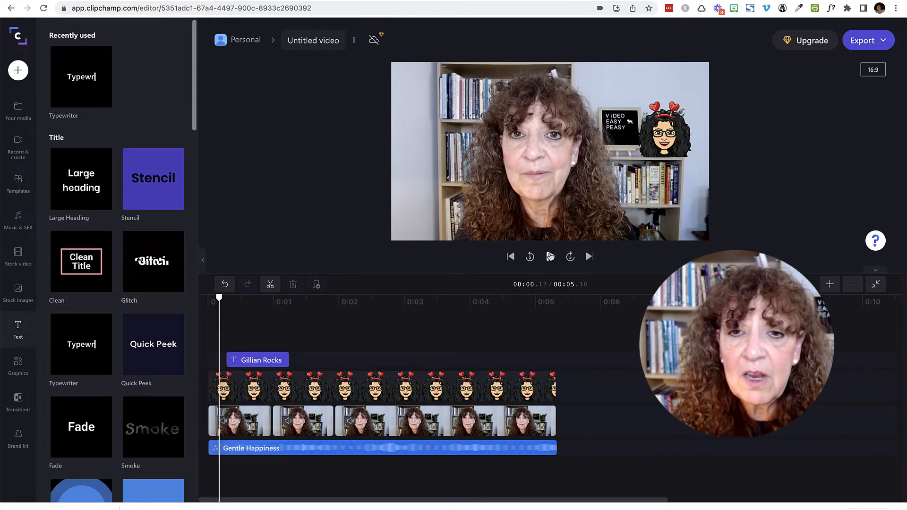
left_click(550, 256)
left_click(550, 257)
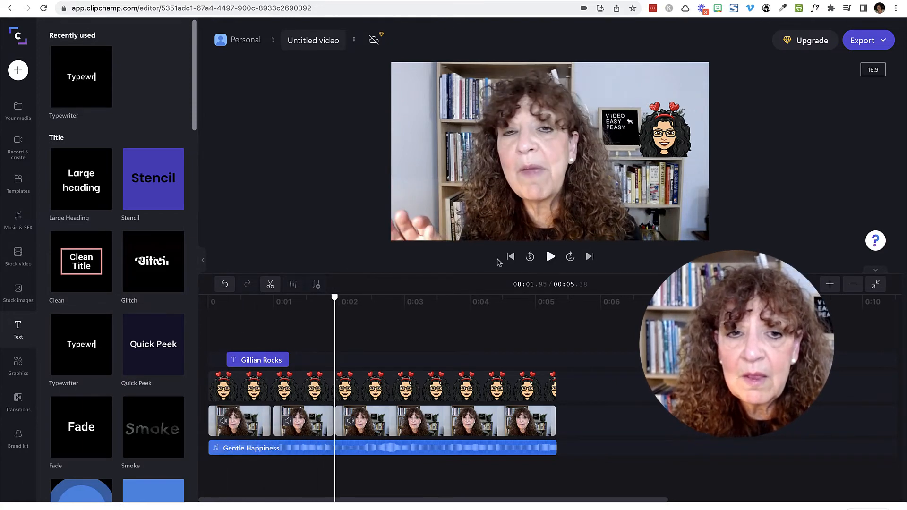
- Extend the end of the title clip to about 0:03.6 and preview the slower typewriter animation
left_click(283, 360)
left_click_drag(288, 360, 444, 349)
left_click(223, 338)
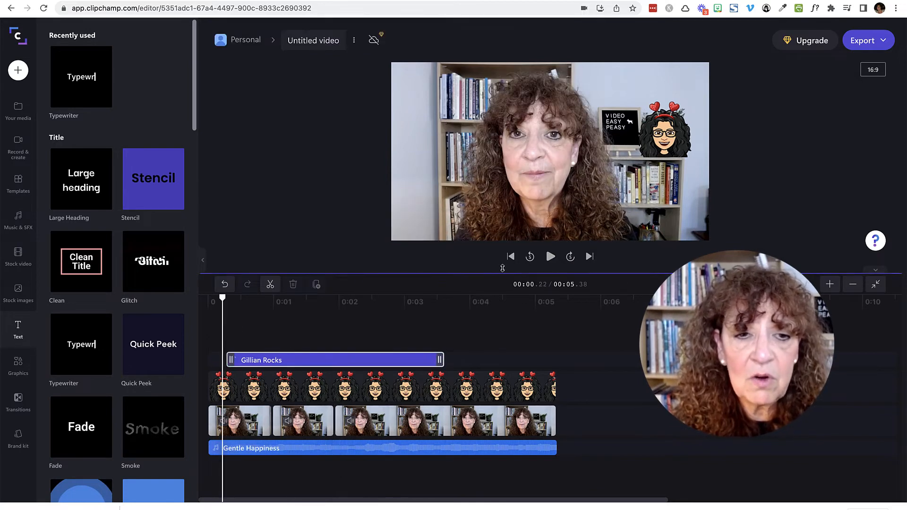
left_click(548, 257)
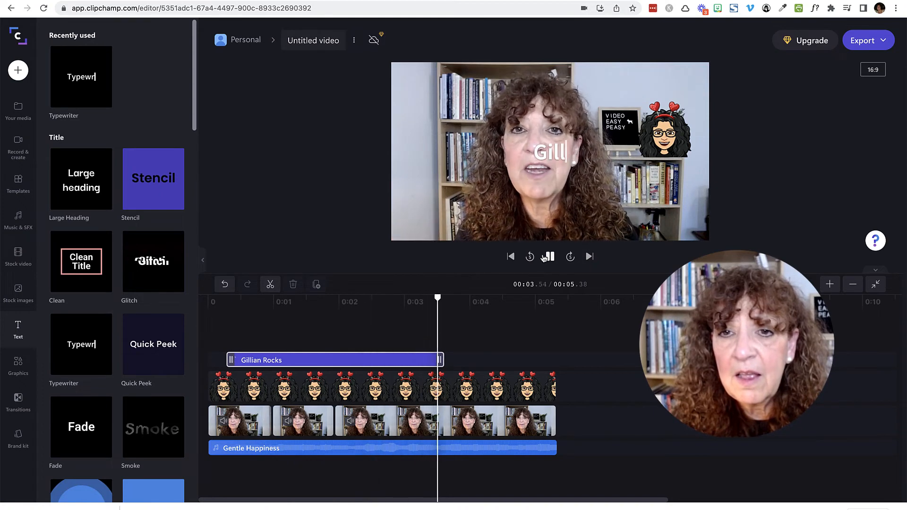
left_click(555, 256)
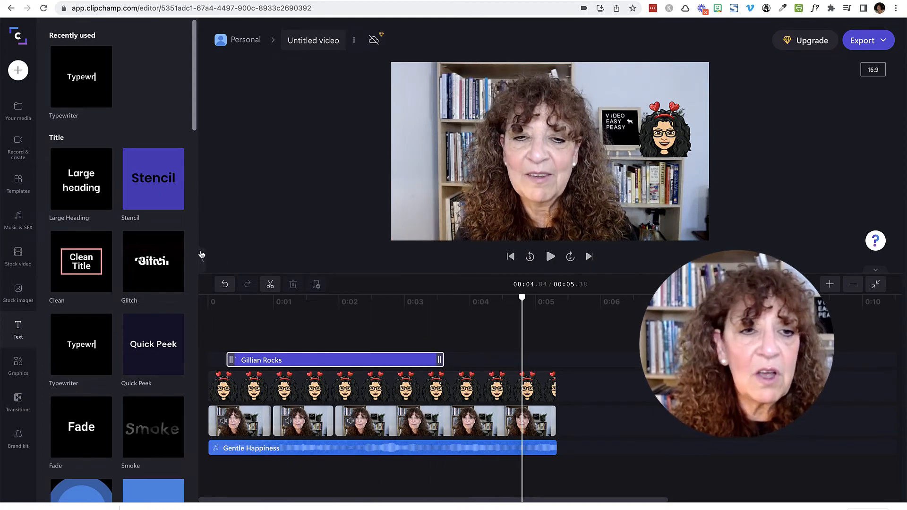
scroll(149, 265, "down", 5)
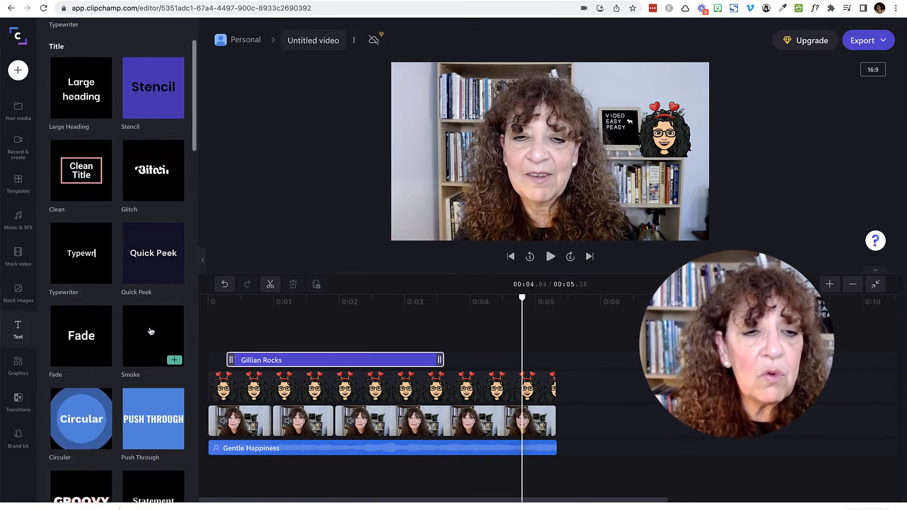
scroll(75, 331, "down", 3)
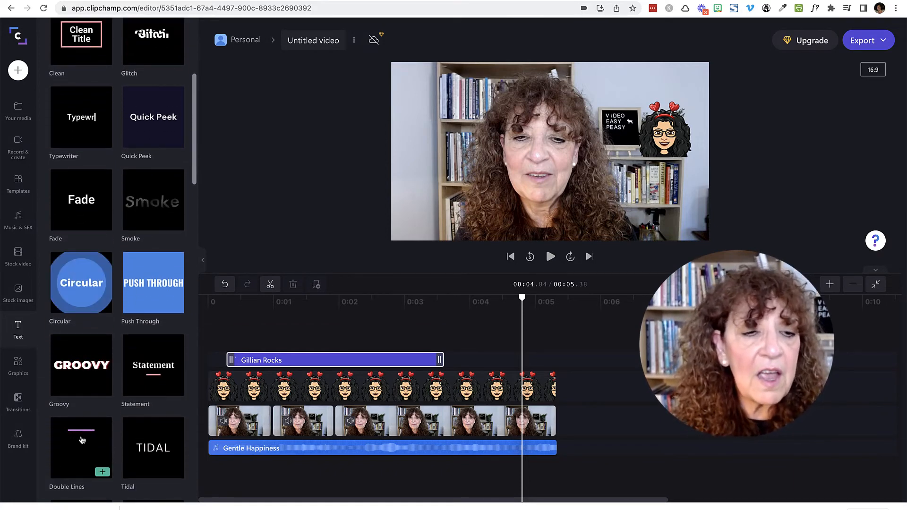
scroll(83, 441, "down", 5)
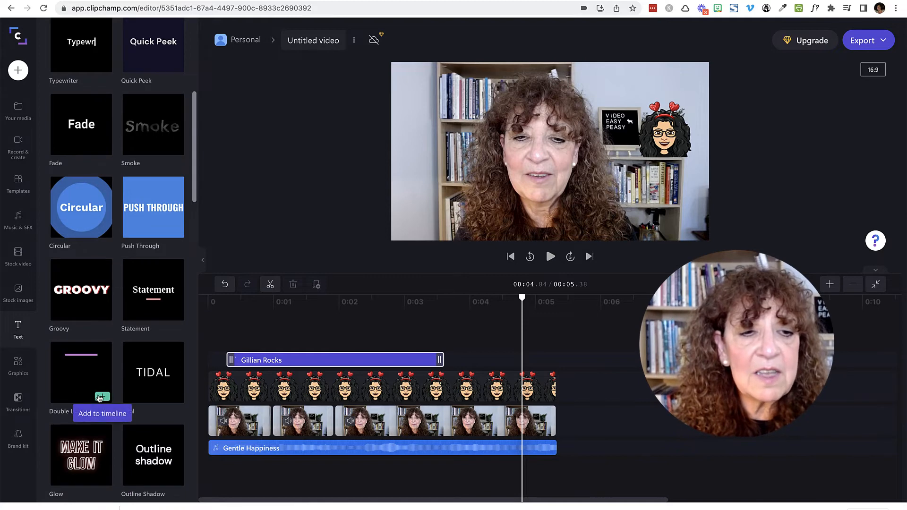
scroll(98, 398, "down", 2)
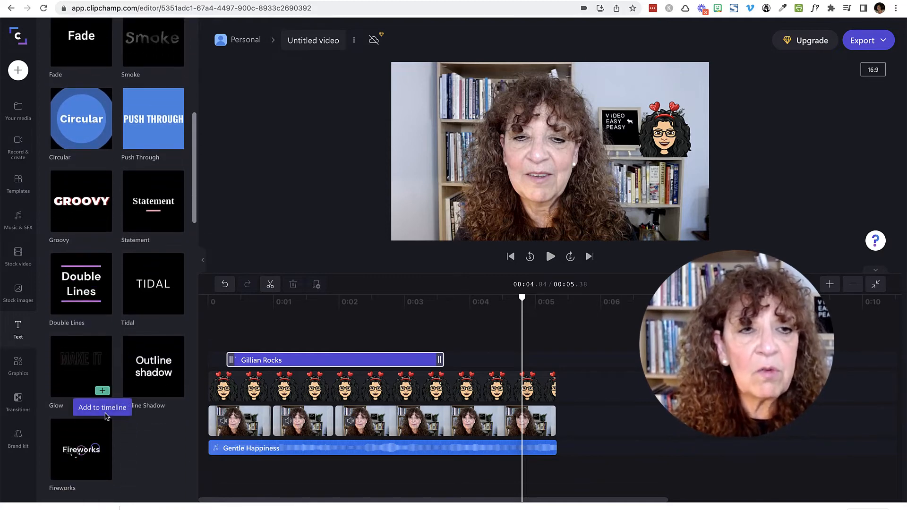
scroll(118, 315, "up", 15)
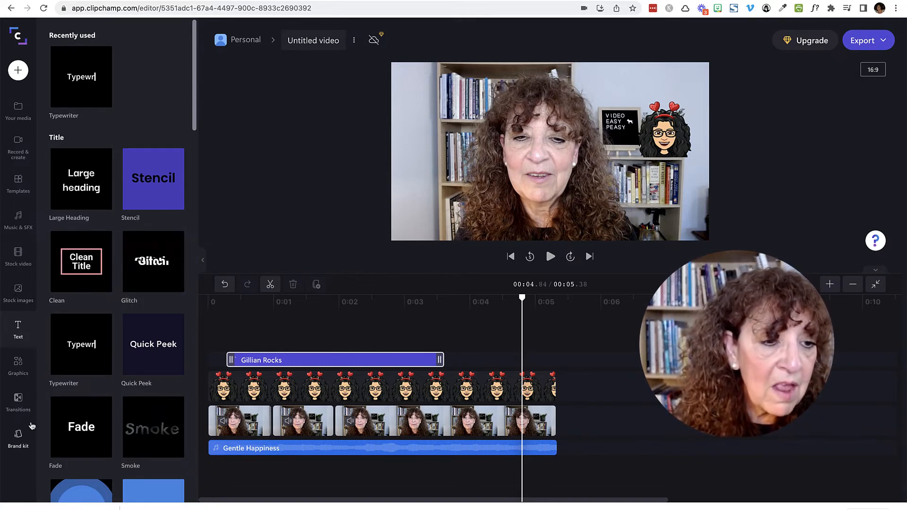
- Start a text-to-speech recording with the text "This is my first movie" and preview how it sounds
left_click(18, 72)
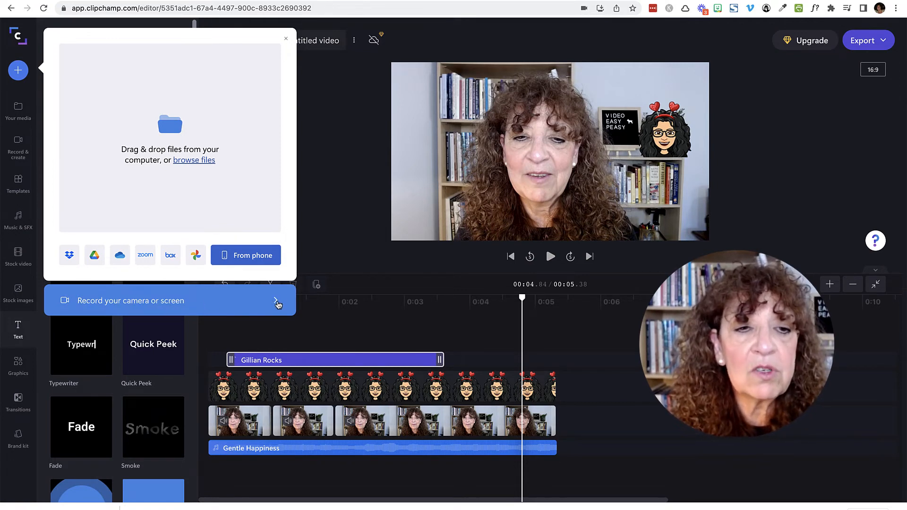
left_click(278, 302)
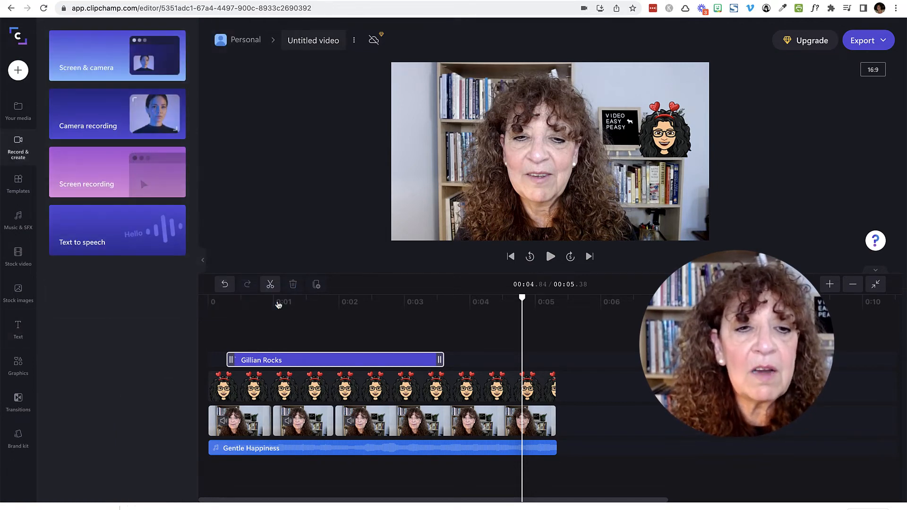
left_click(104, 236)
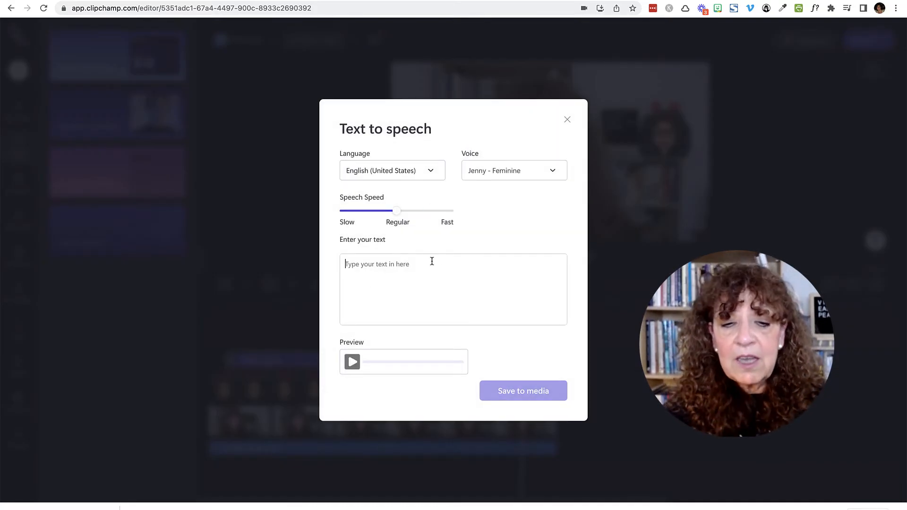
type("This is my first movie")
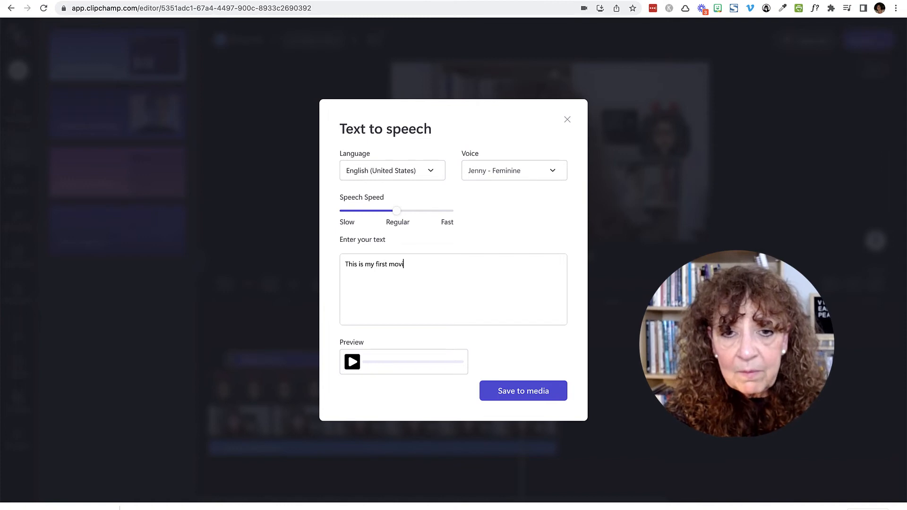
left_click(353, 366)
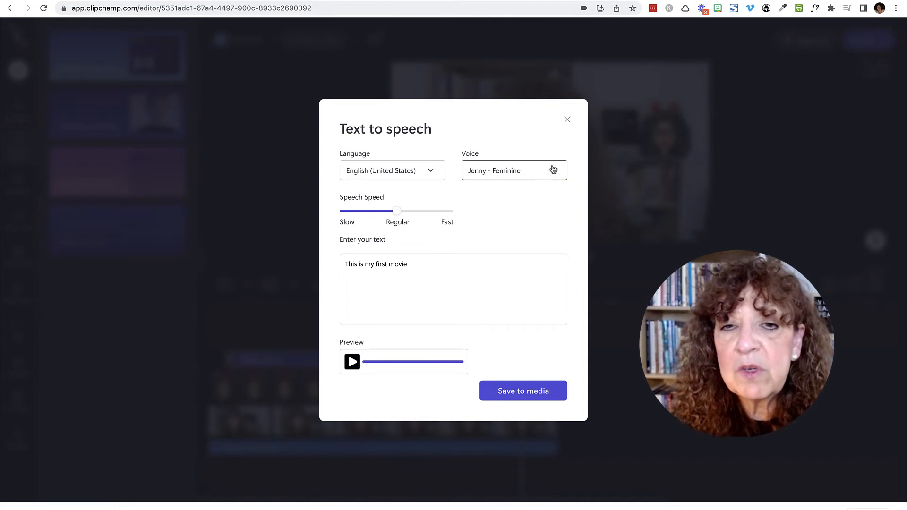
- Set the speech language to English (United Kingdom) and preview the text in that accent
left_click(430, 175)
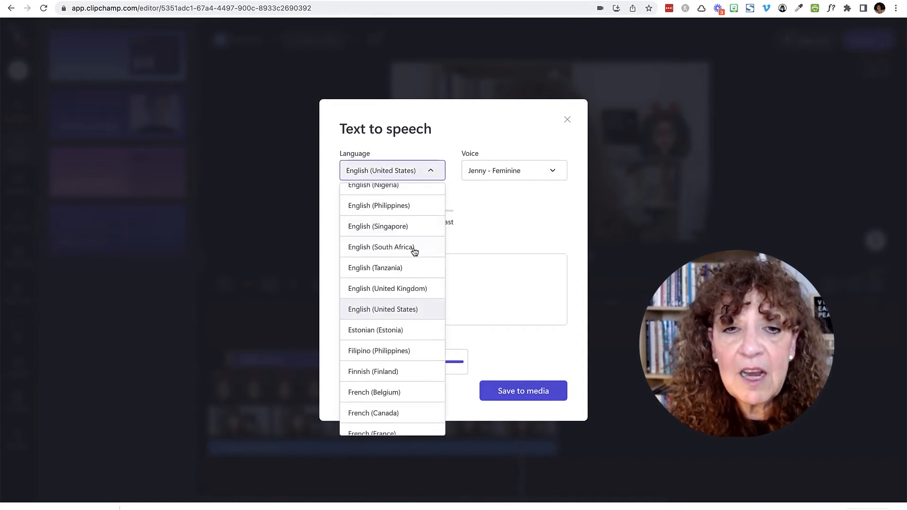
scroll(395, 330, "down", 1)
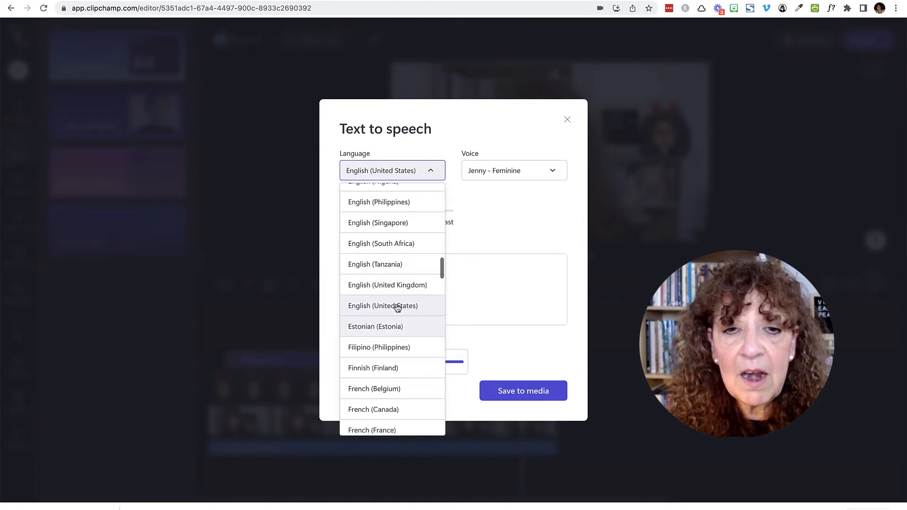
left_click(397, 289)
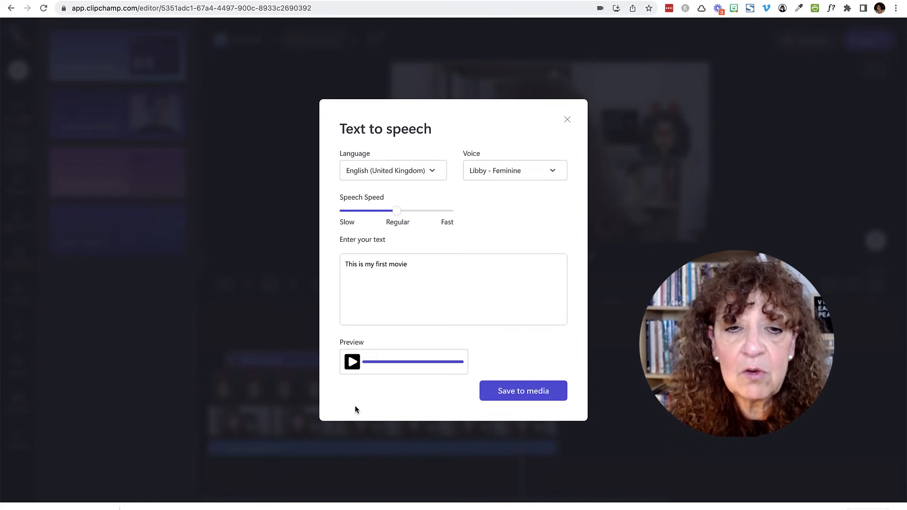
left_click(353, 365)
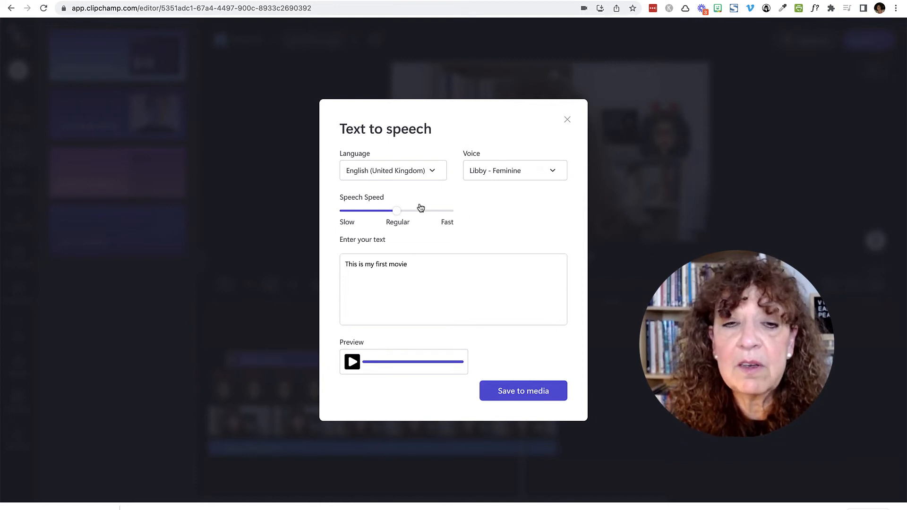
left_click(434, 176)
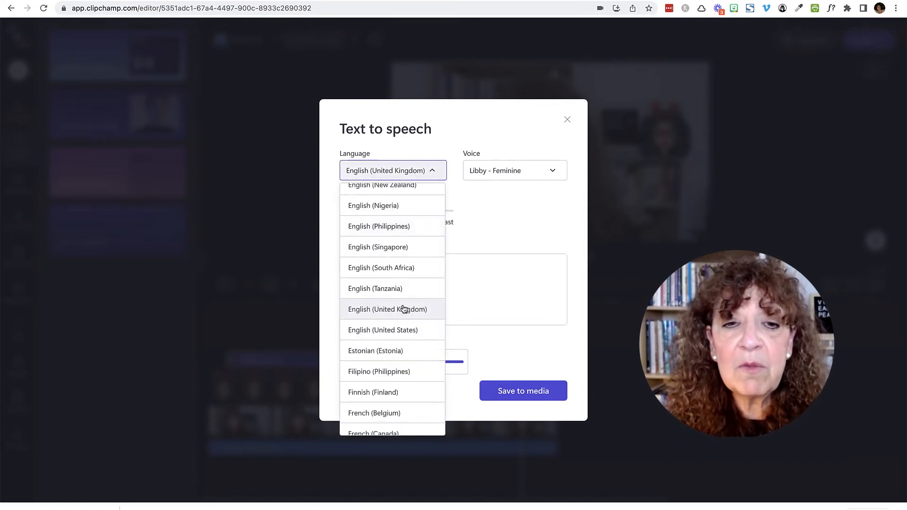
scroll(403, 308, "down", 2)
scroll(404, 309, "down", 8)
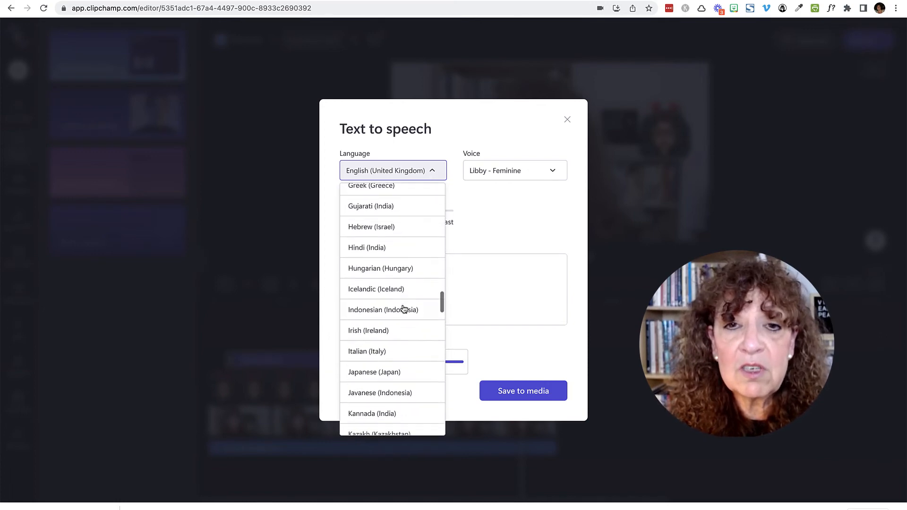
scroll(397, 338, "up", 10)
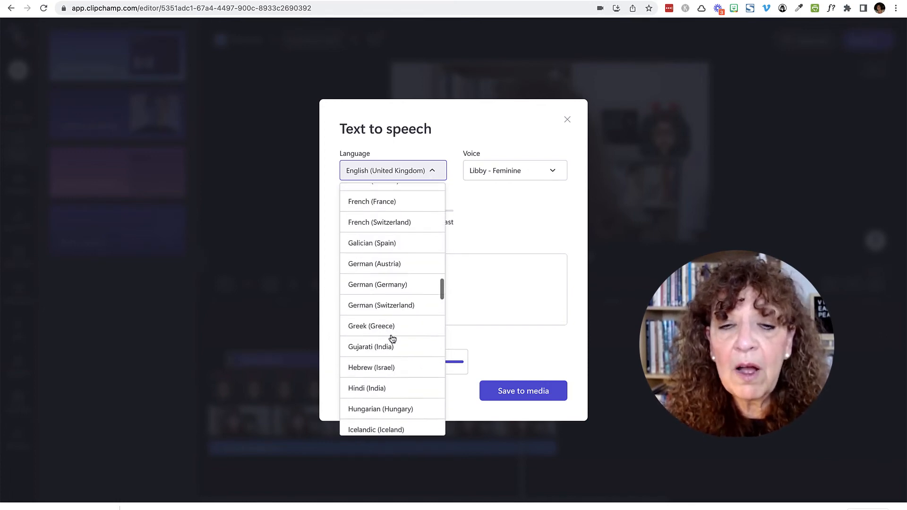
scroll(392, 338, "up", 3)
- Set the speech voice to Elliot - Masculine and save the voiceover to the project's media
left_click(554, 178)
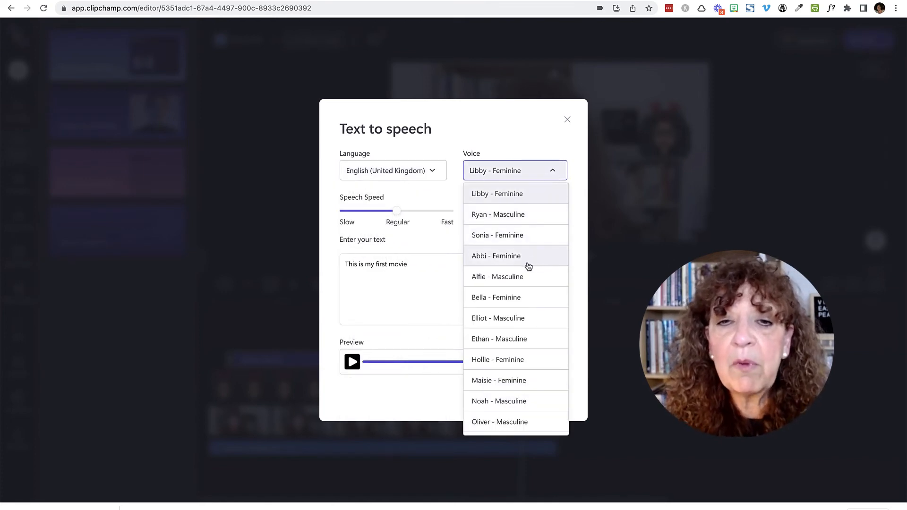
scroll(508, 307, "down", 1)
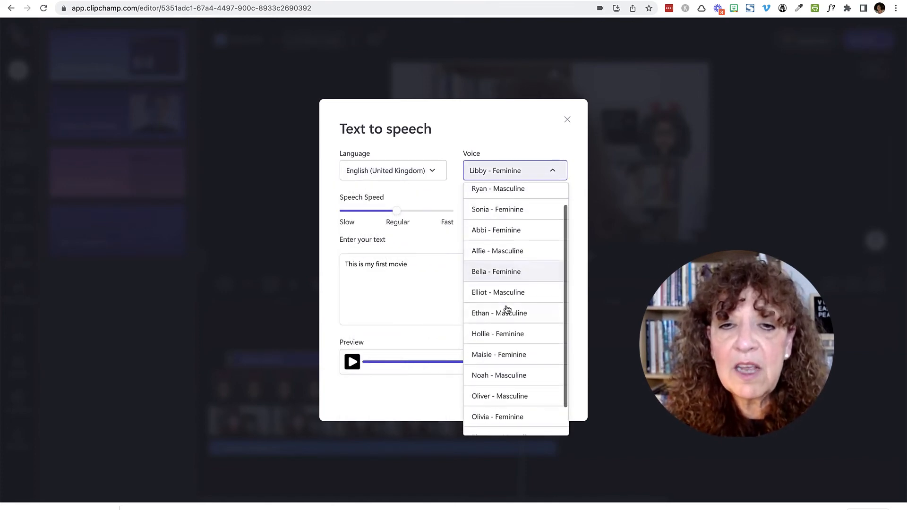
left_click(523, 293)
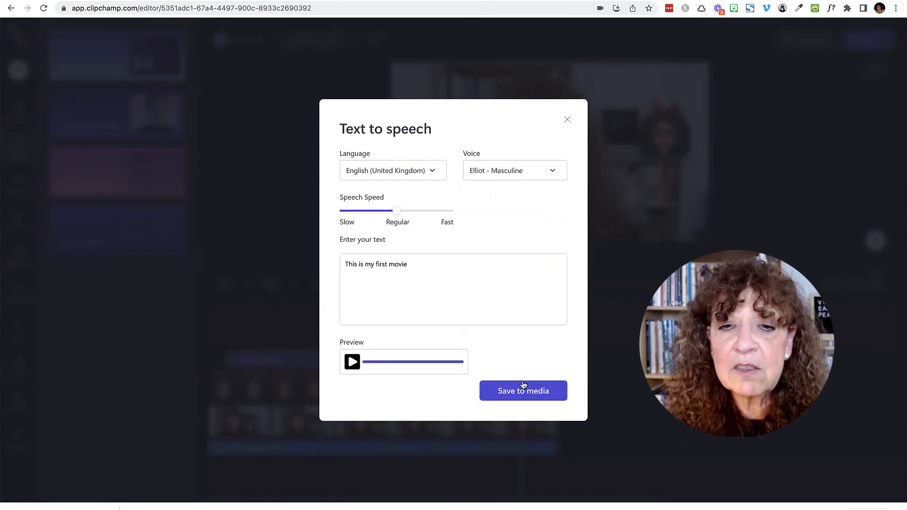
left_click(523, 396)
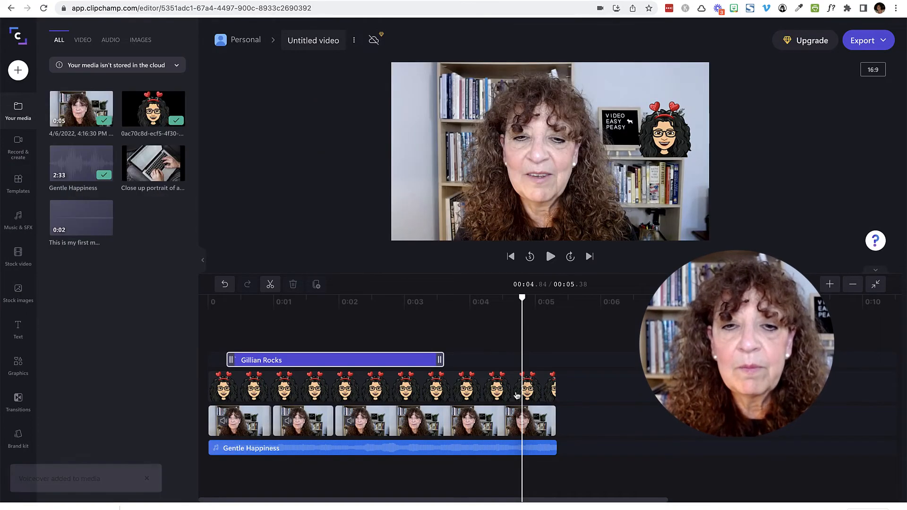
- Add the "This is my first movie" voiceover to the timeline and place it directly after the end of the video clip
mouse_move(95, 208)
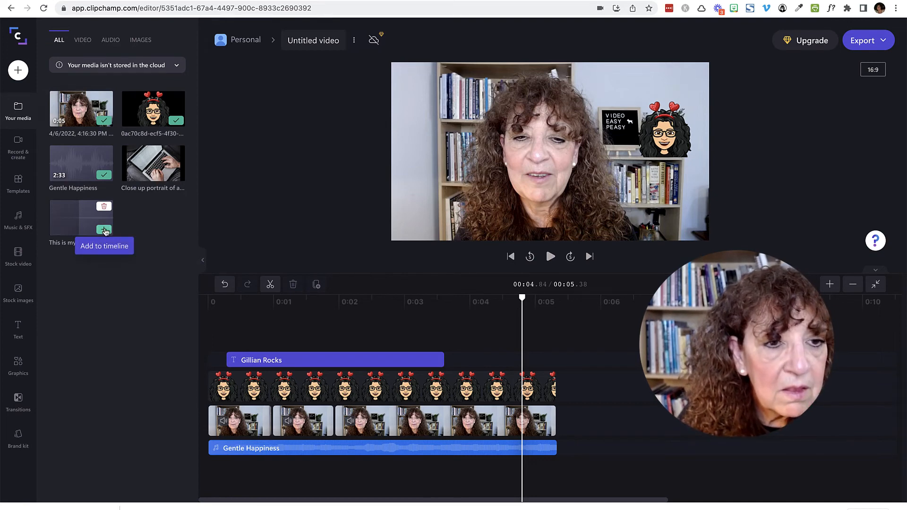
left_click(104, 230)
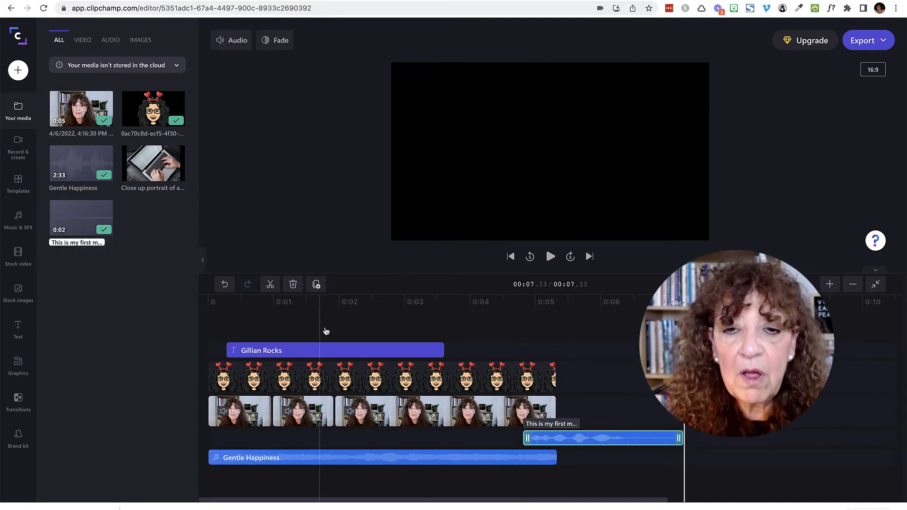
left_click_drag(604, 441, 635, 410)
- Play back the voiceover from around the end of the video and delete its clip from the timeline
left_click(394, 302)
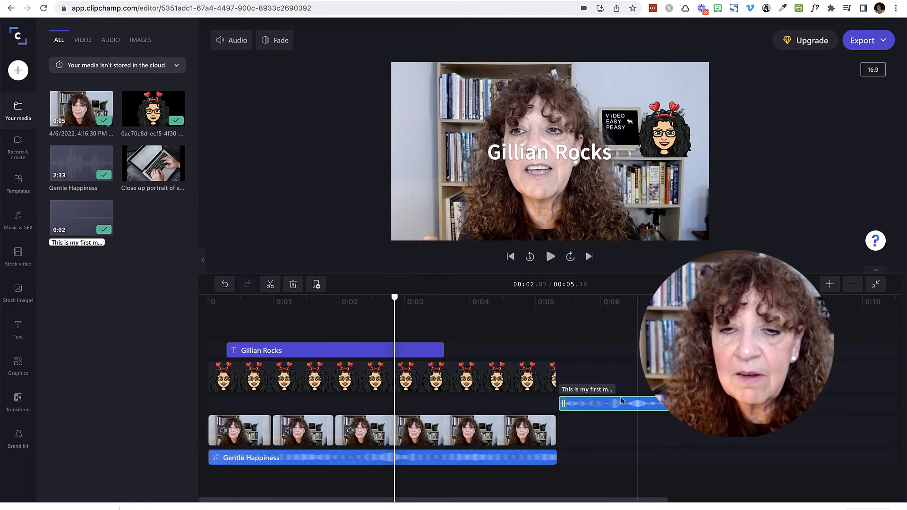
left_click(547, 356)
left_click(548, 259)
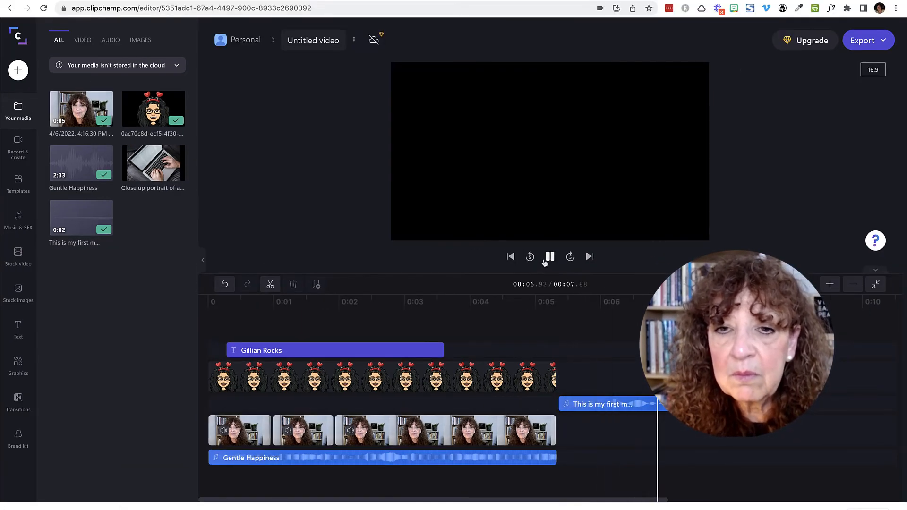
left_click(535, 268)
left_click(588, 405)
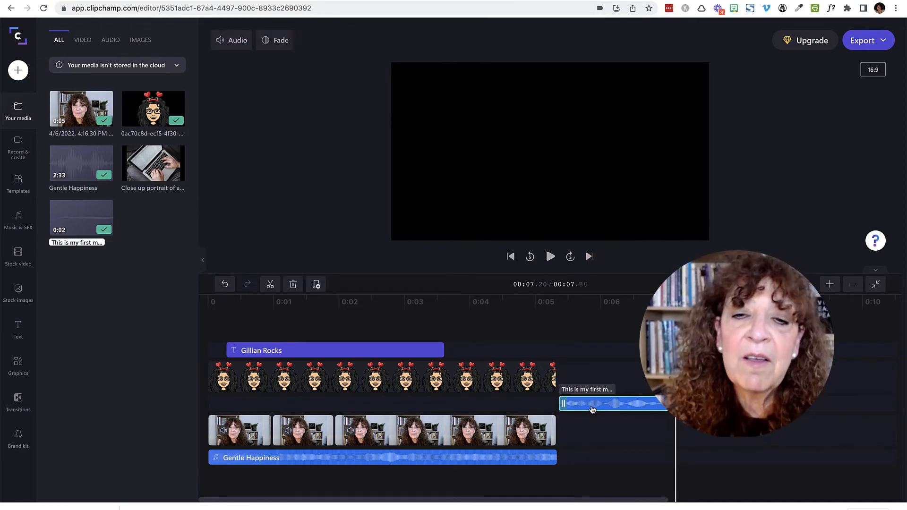
left_click(293, 283)
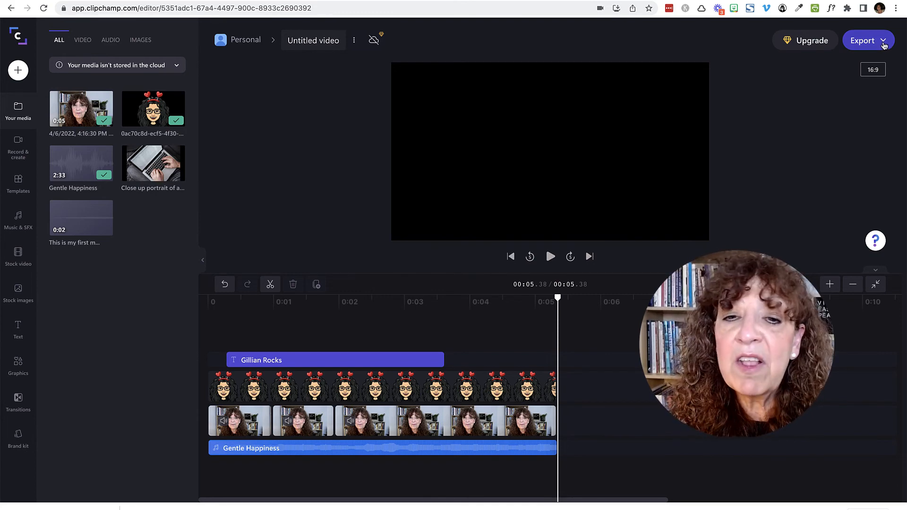
- Export the video in 1080p quality and look through the save and share destinations for the finished file
left_click(409, 304)
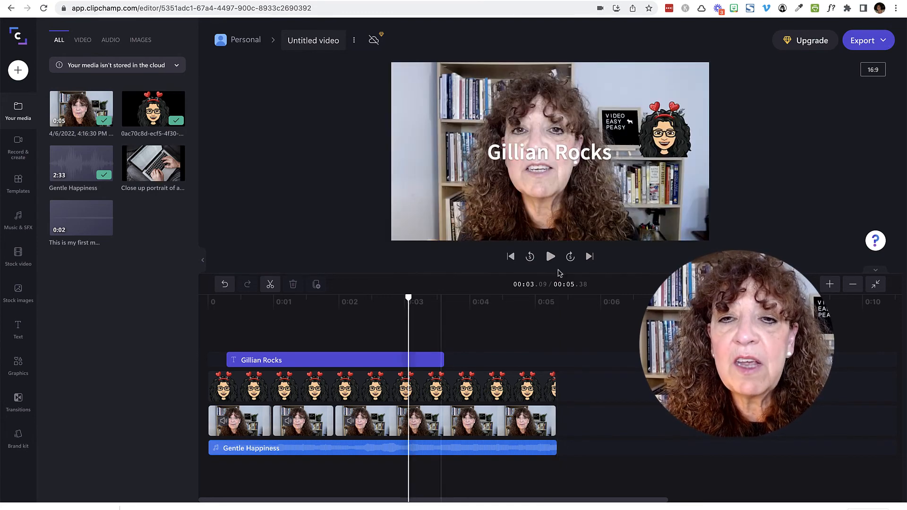
left_click(883, 42)
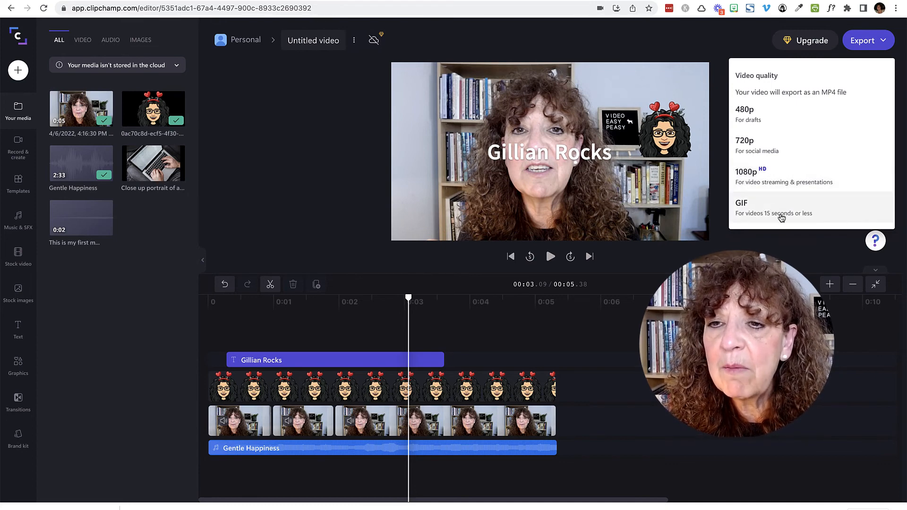
left_click(761, 178)
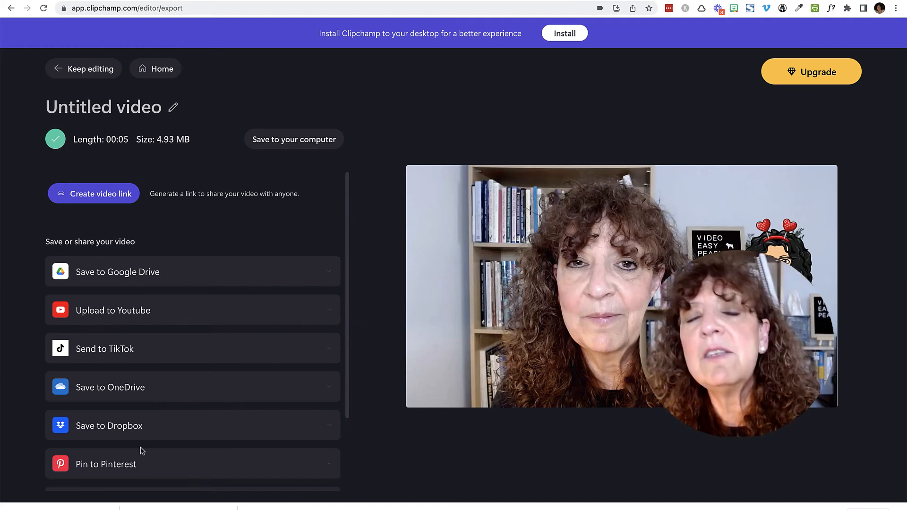
scroll(142, 452, "down", 3)
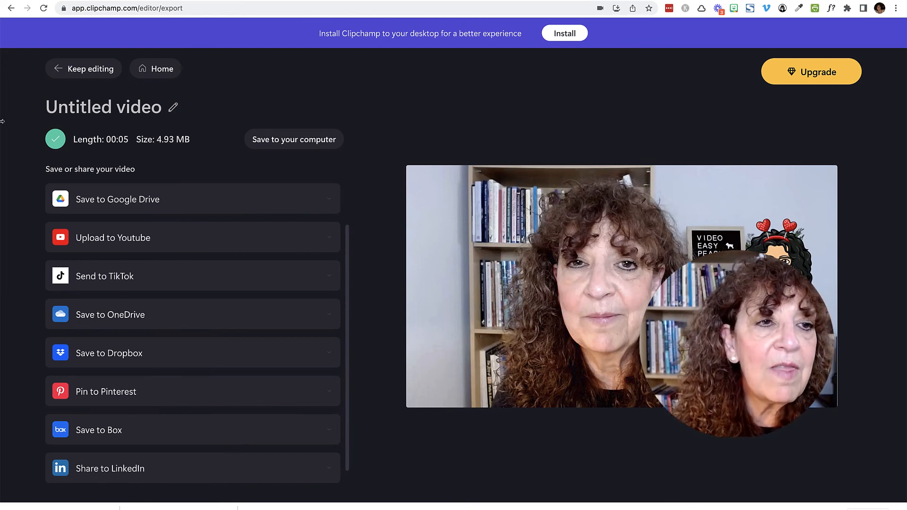
- Place the exported MP4 on the desktop beside the browser window, and play it briefly in the video player to check it
left_click_drag(3, 121, 241, 134)
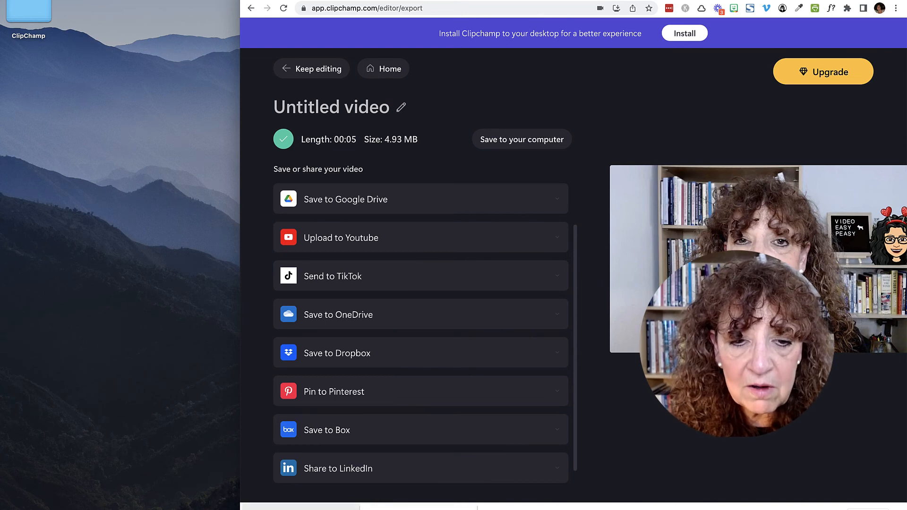
left_click_drag(302, 506, 120, 422)
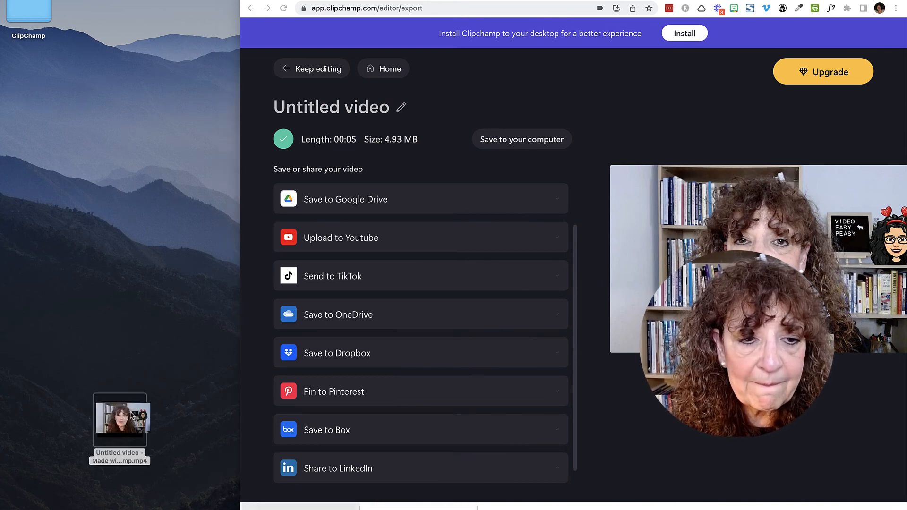
double_click(123, 419)
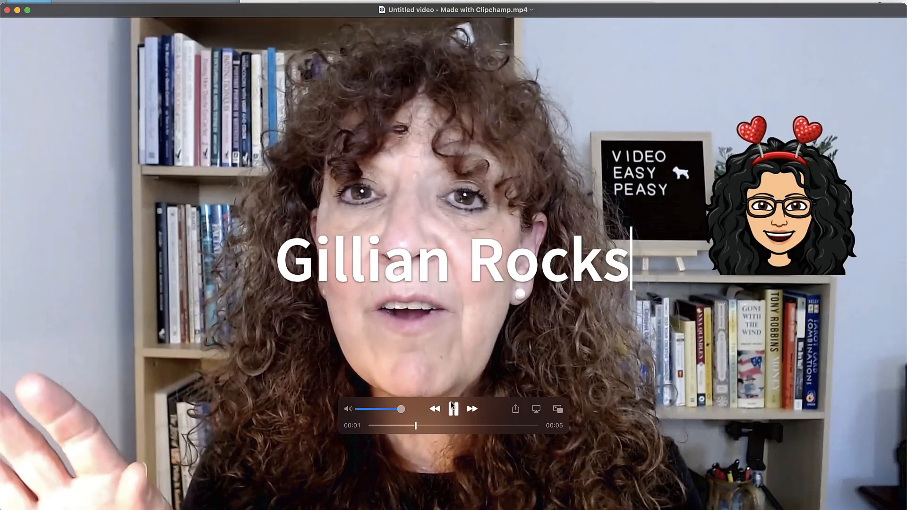
left_click(450, 404)
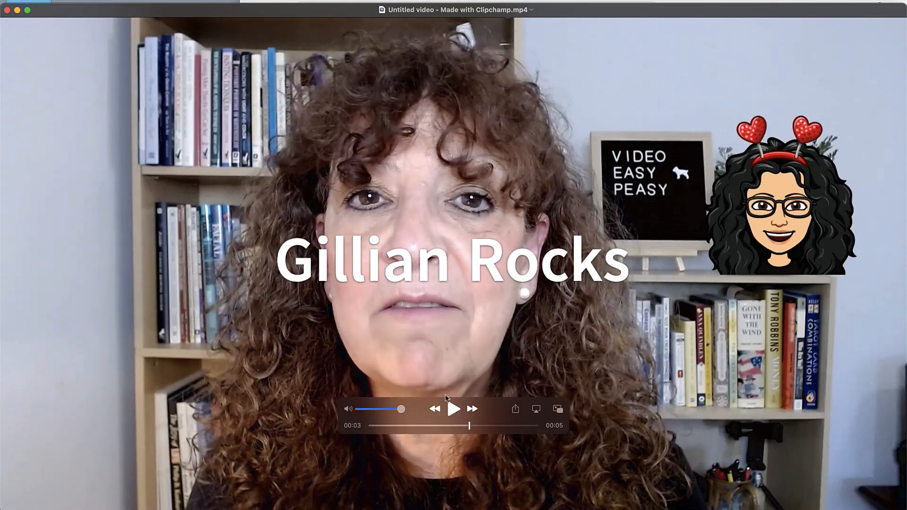
left_click(7, 10)
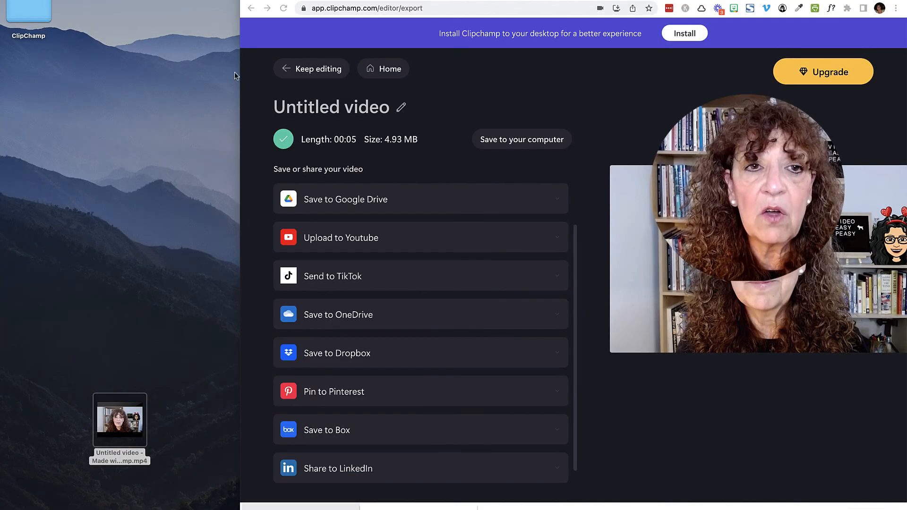
left_click_drag(241, 79, 1, 54)
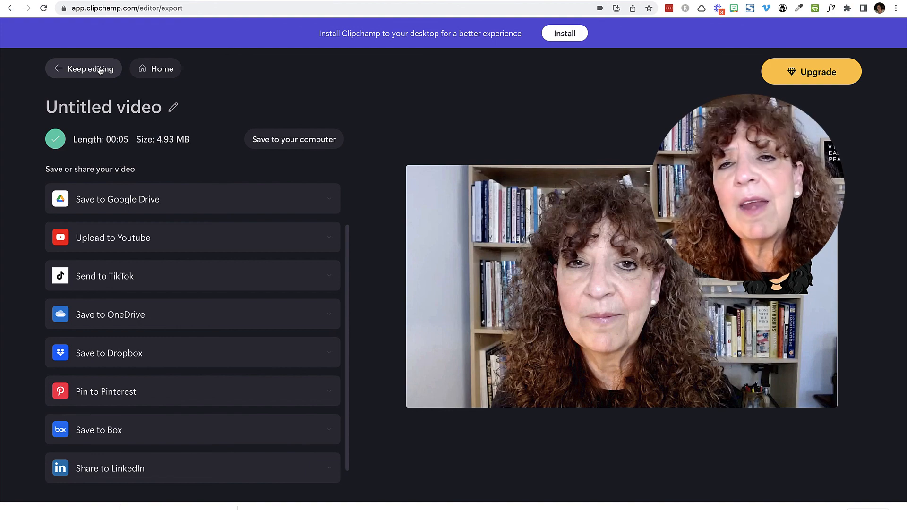
- Return to the Clipchamp home page and look through the list of saved videos
left_click(168, 70)
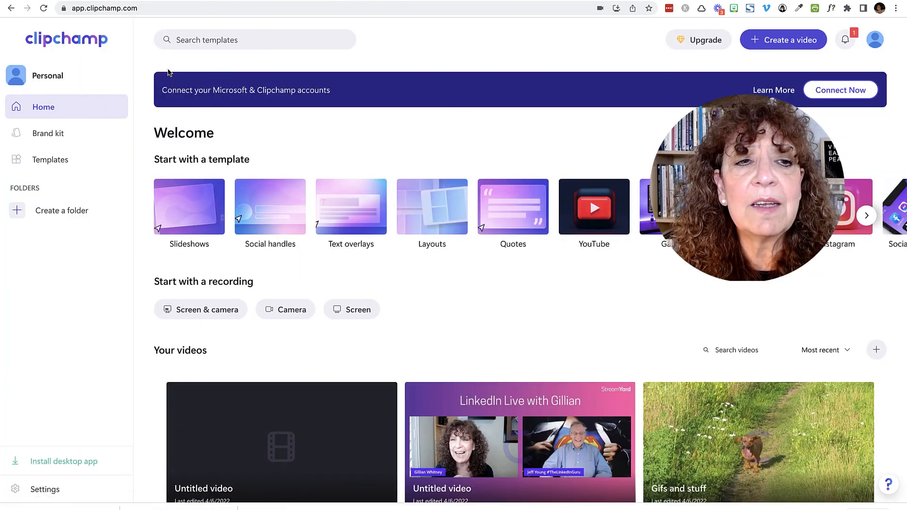
scroll(322, 229, "down", 5)
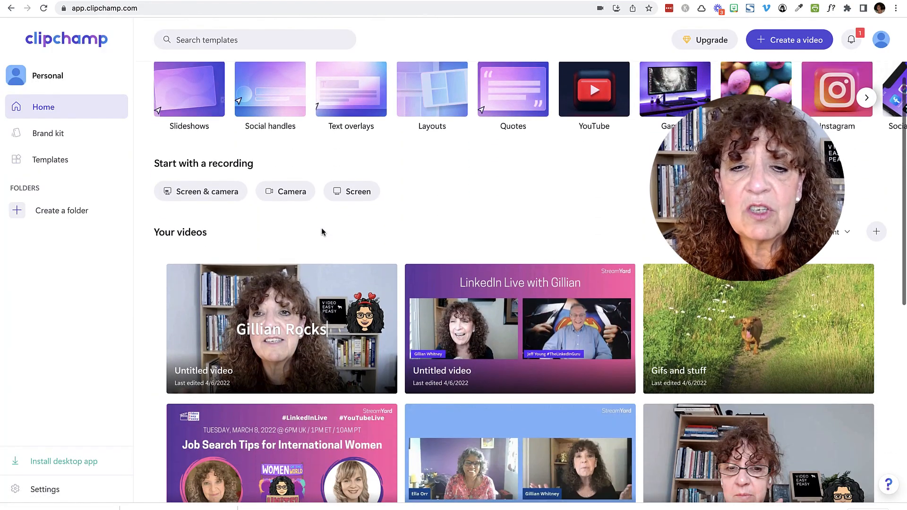
scroll(325, 274, "down", 3)
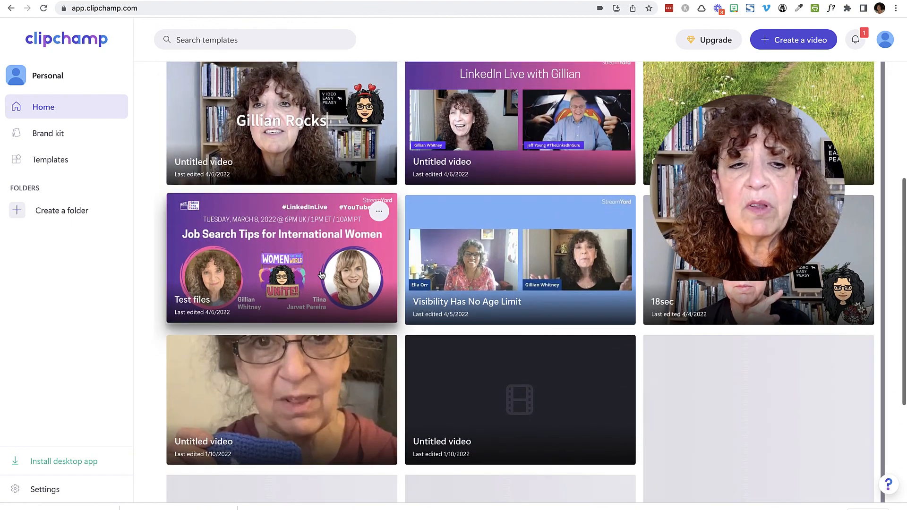
scroll(481, 247, "up", 5)
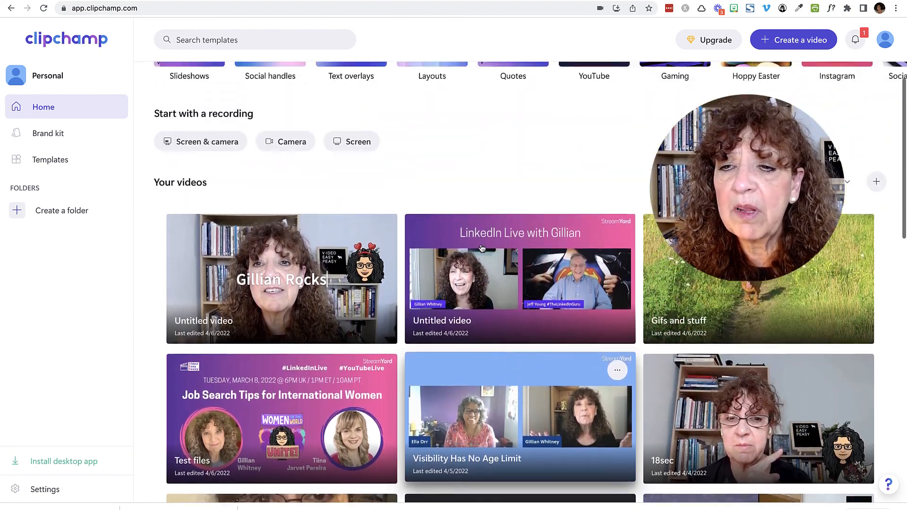